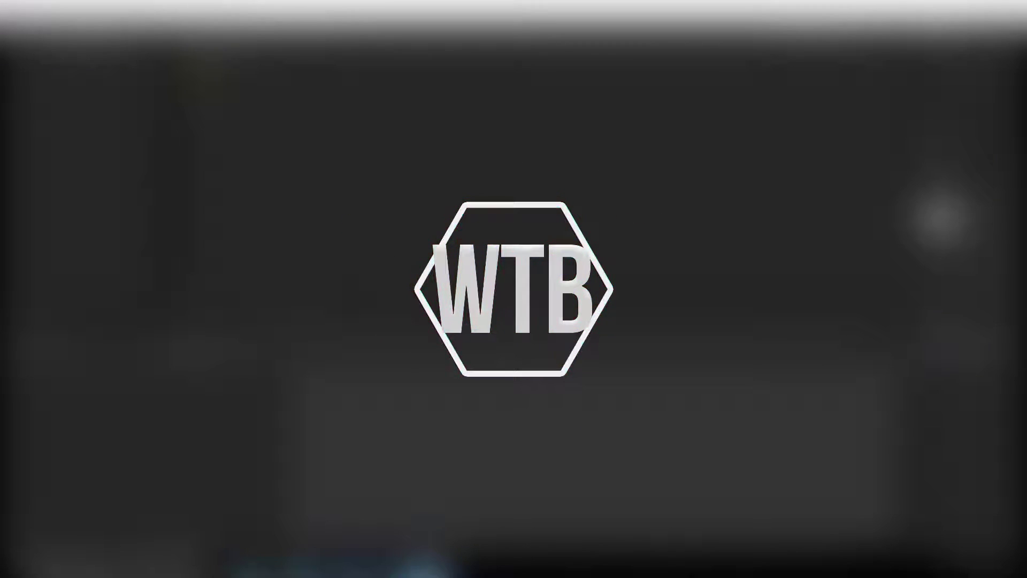
- Import Song.mp3, Logo.png and Background.jpg from the Desktop into the project
click(8, 18)
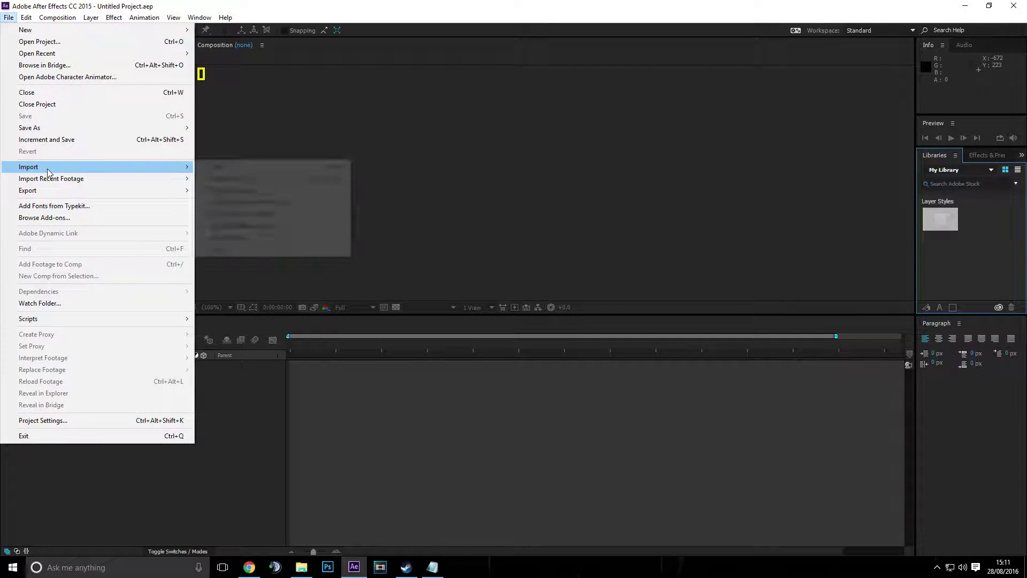
mouse_move(49, 167)
click(216, 168)
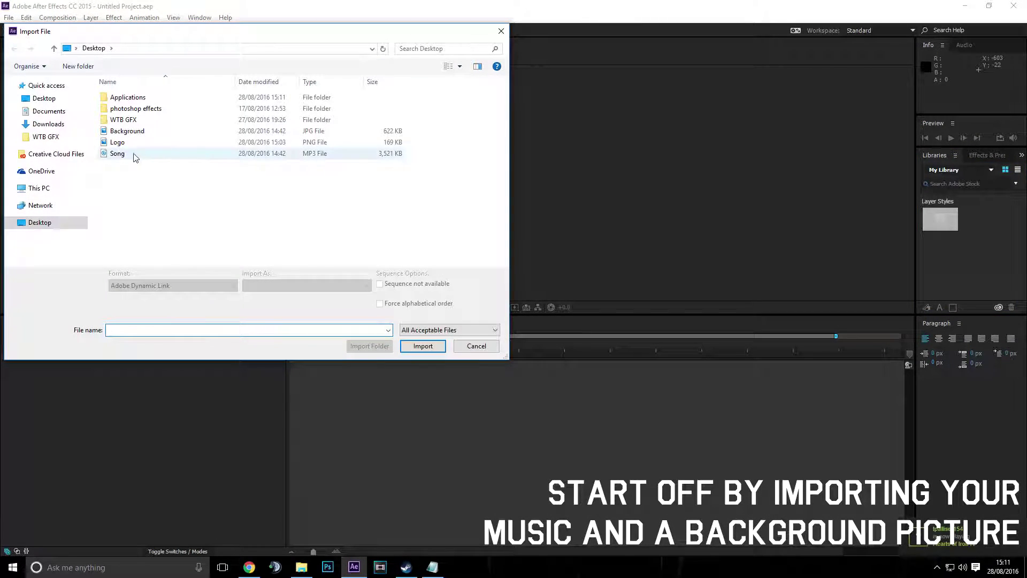
click(117, 153)
shift+click(118, 142)
shift+click(119, 132)
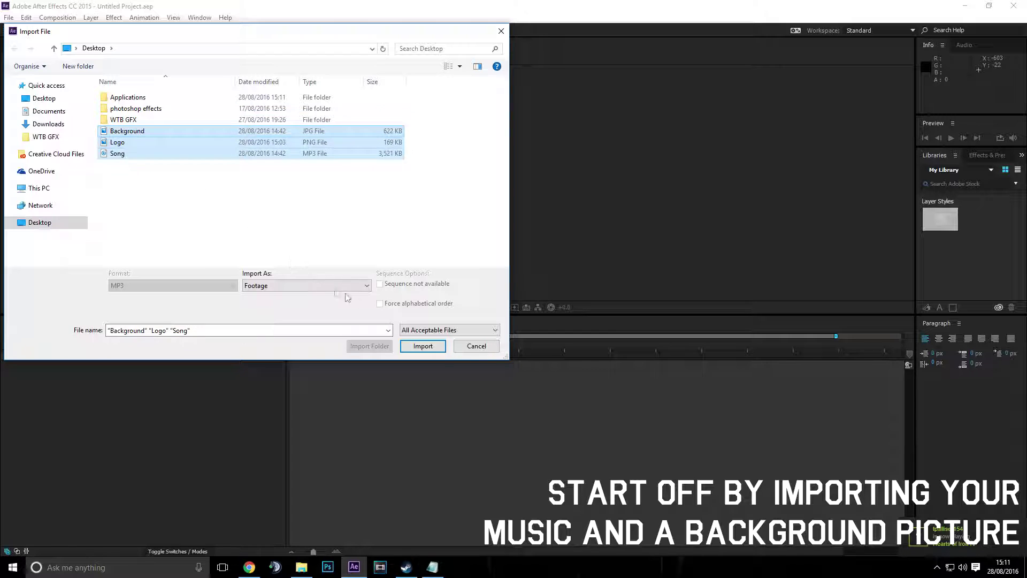
click(426, 346)
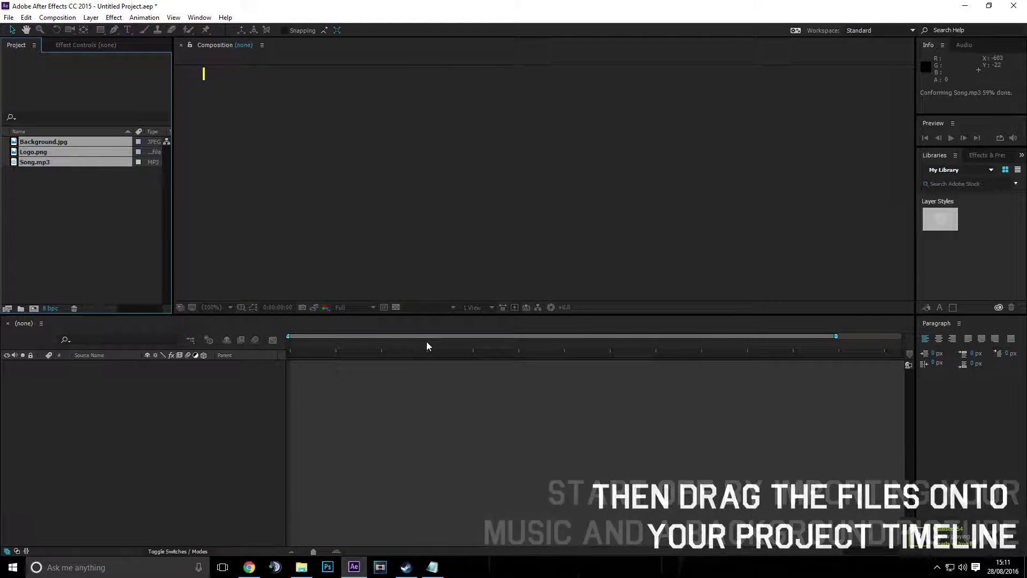
- Make a Background composition from Background.jpg and add Song.mp3 to it as a layer
click(133, 227)
drag(56, 141, 73, 389)
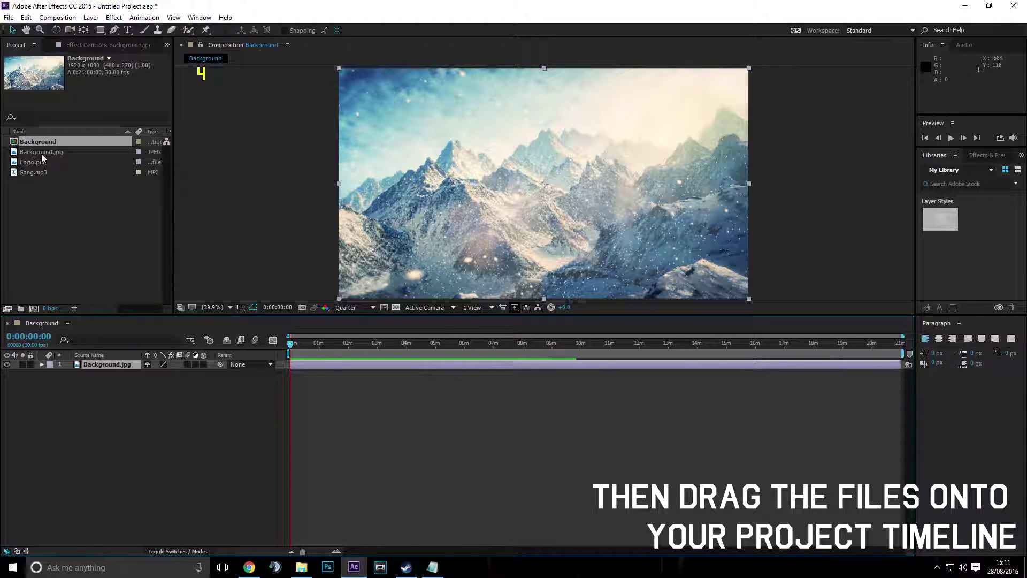
drag(34, 172, 86, 380)
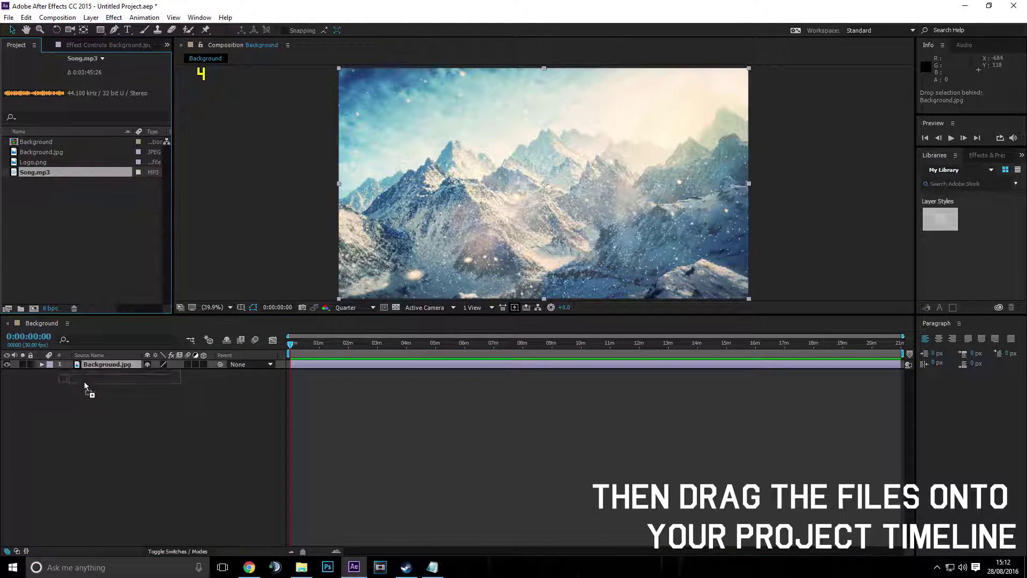
click(98, 364)
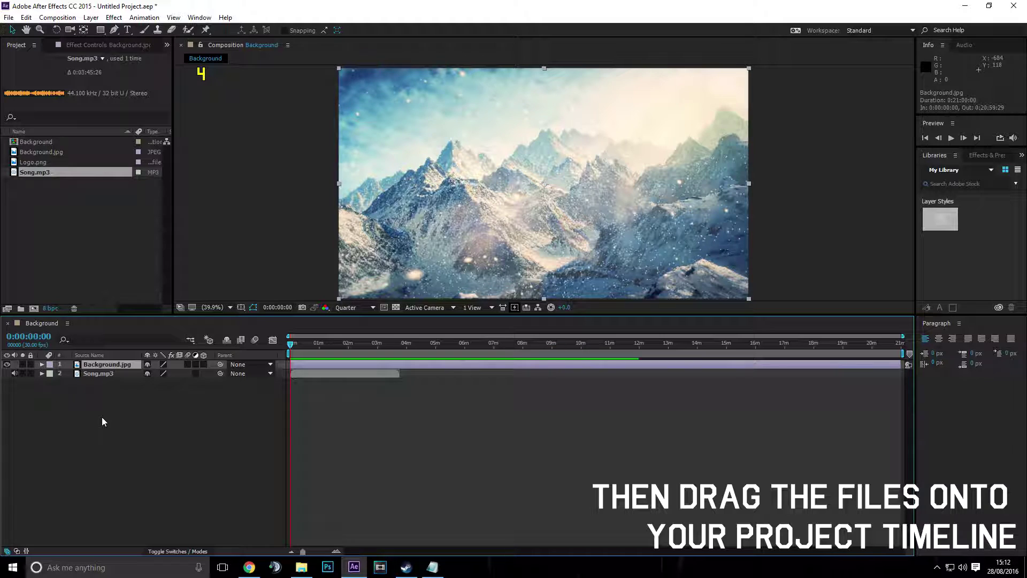
right_click(102, 418)
- Create a new dark purple solid layer in the composition
mouse_move(138, 424)
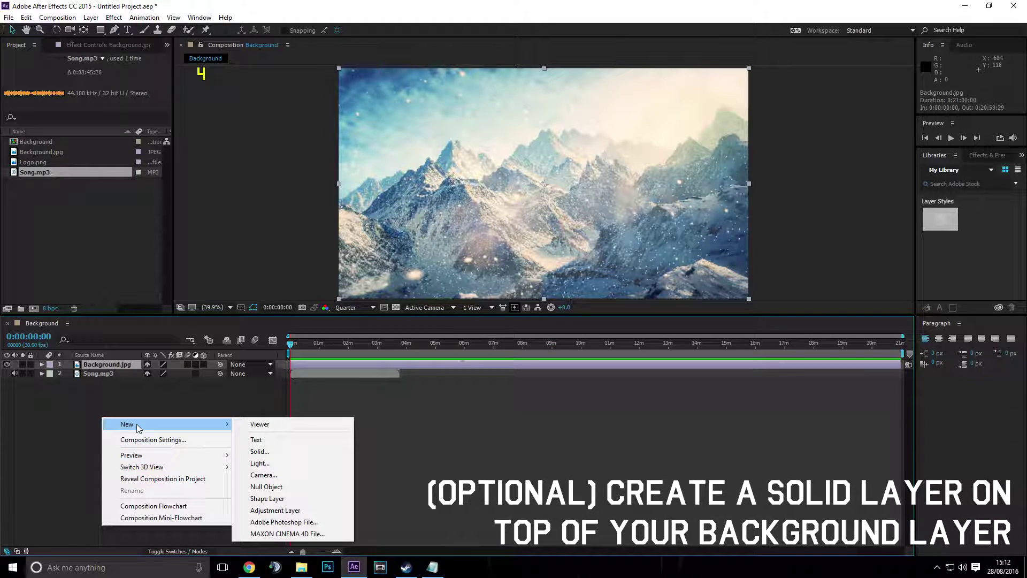
click(261, 453)
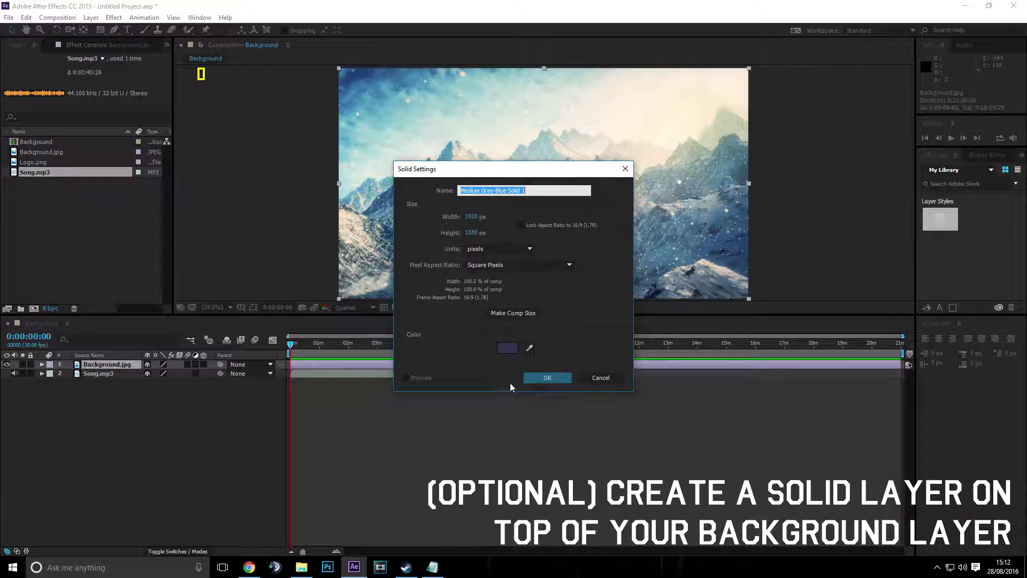
click(507, 348)
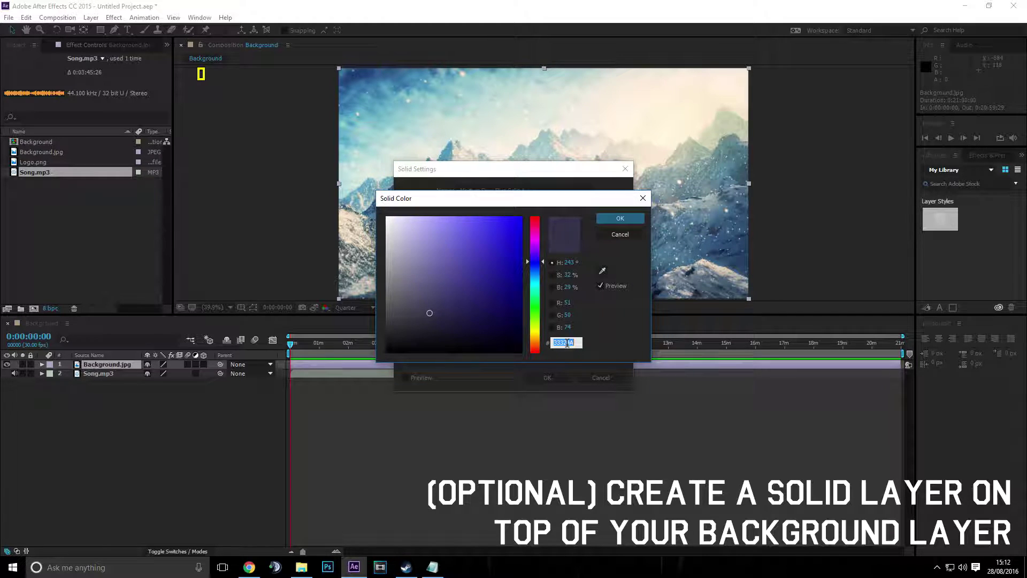
click(620, 218)
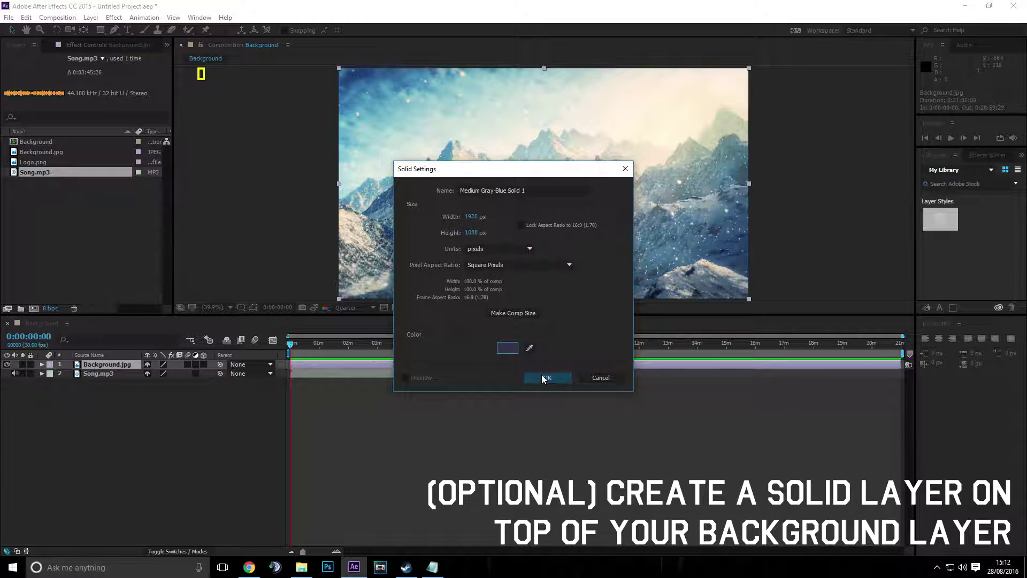
click(541, 378)
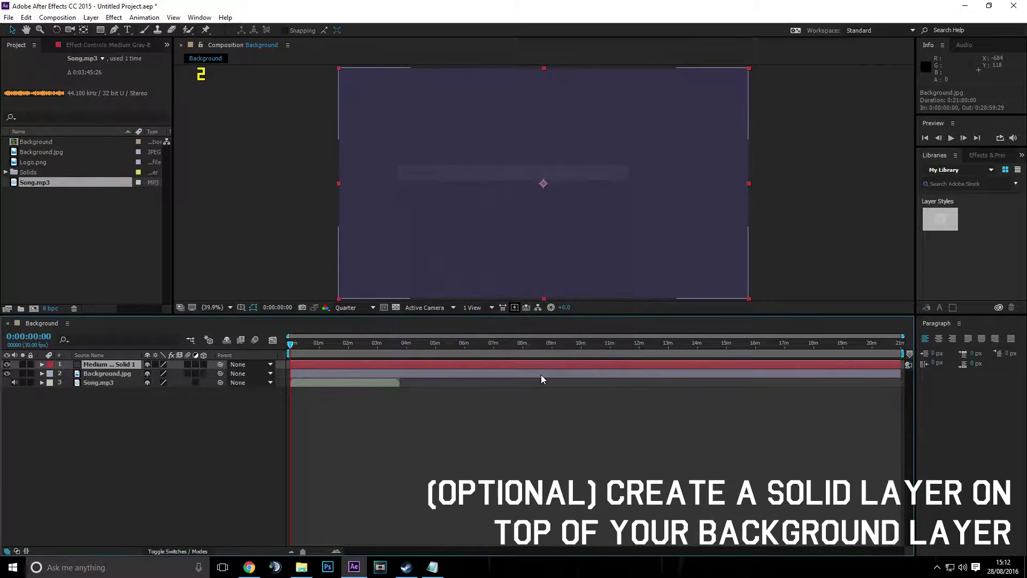
- Set the purple solid's Opacity to 80%
click(42, 364)
click(51, 373)
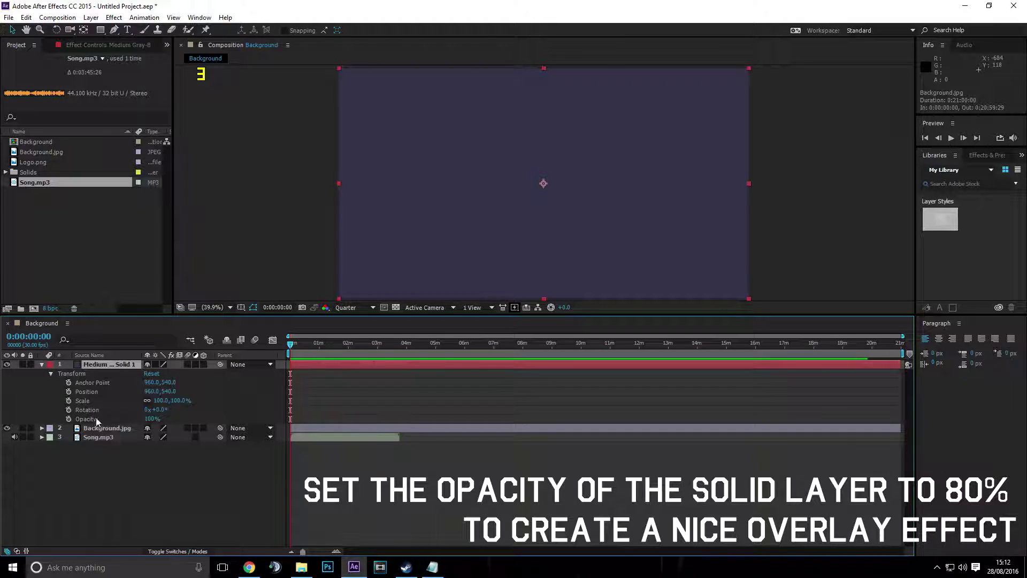
text(80)
key(Return)
click(180, 499)
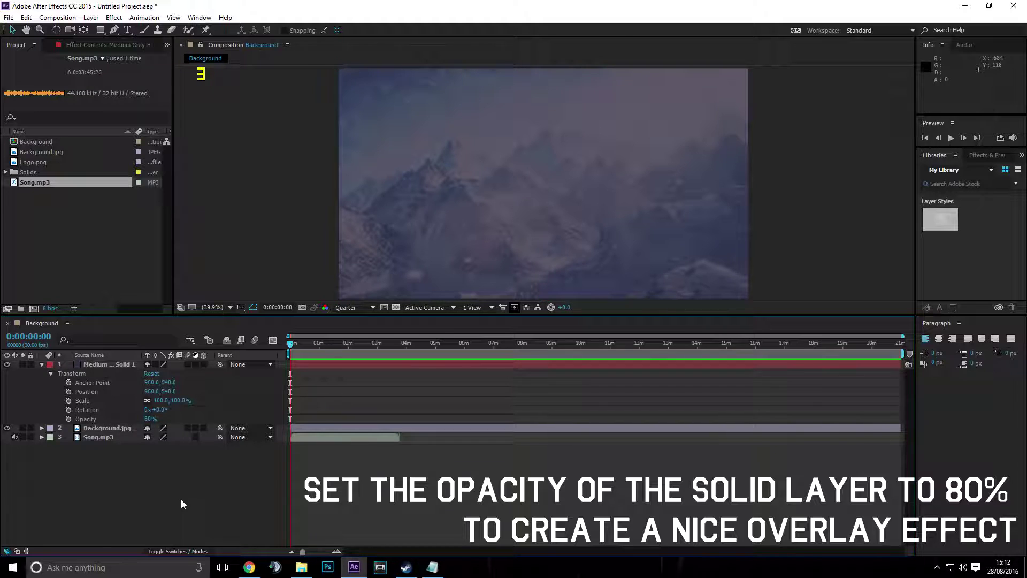
click(42, 365)
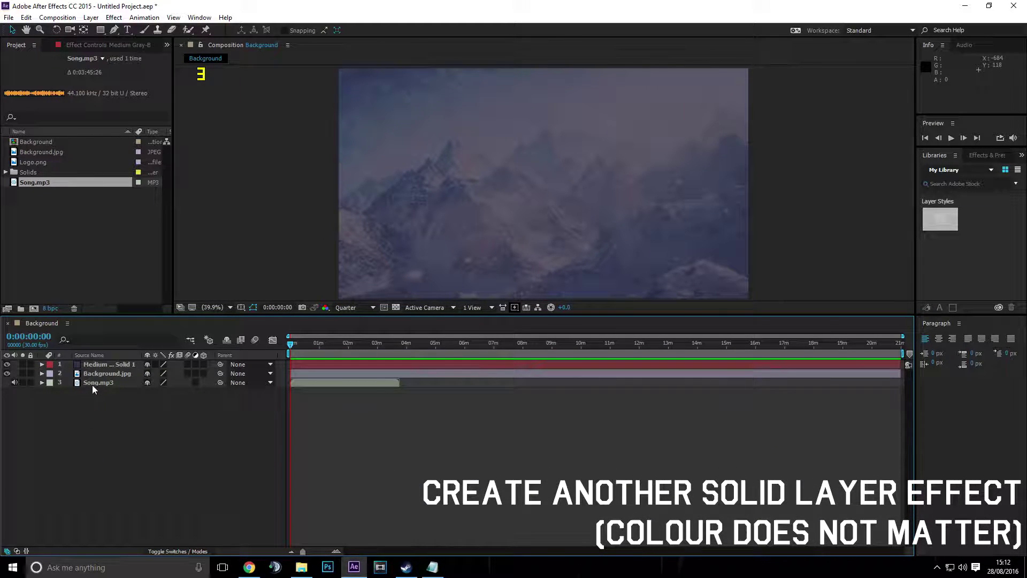
- Move Song.mp3 to the top of the stack and add a second purple solid above it
drag(92, 384, 92, 362)
right_click(110, 444)
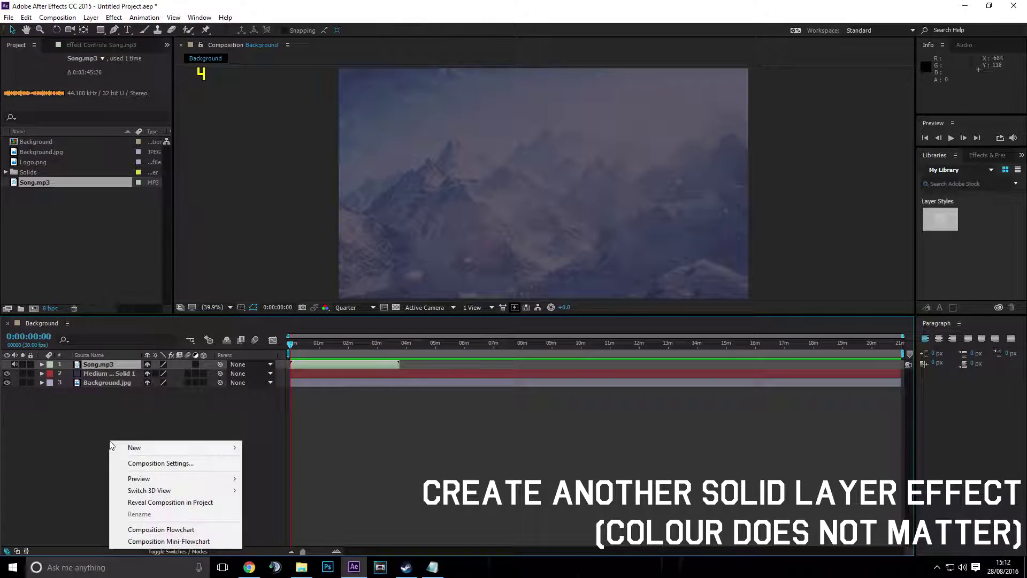
mouse_move(136, 447)
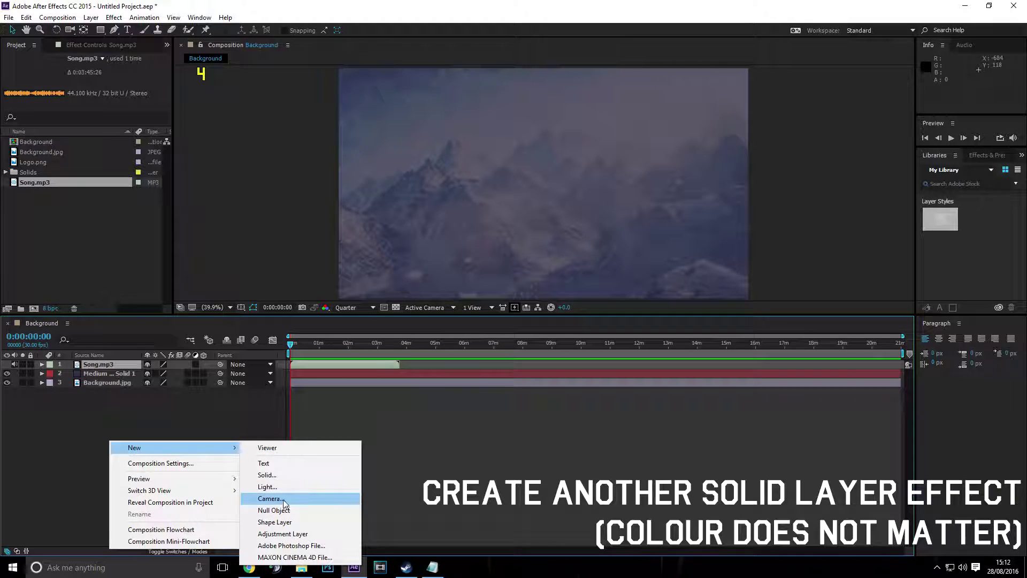
click(276, 475)
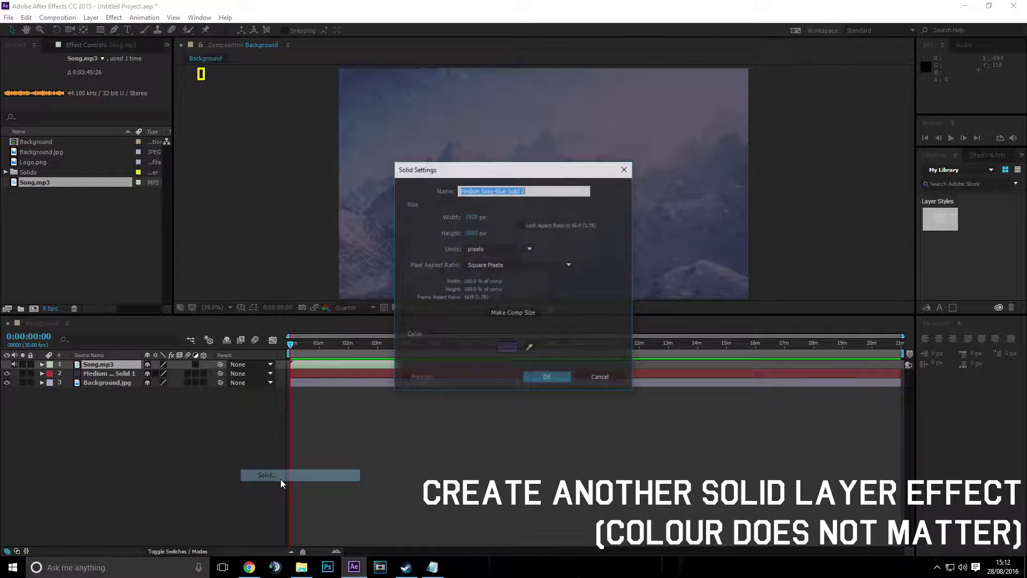
click(548, 378)
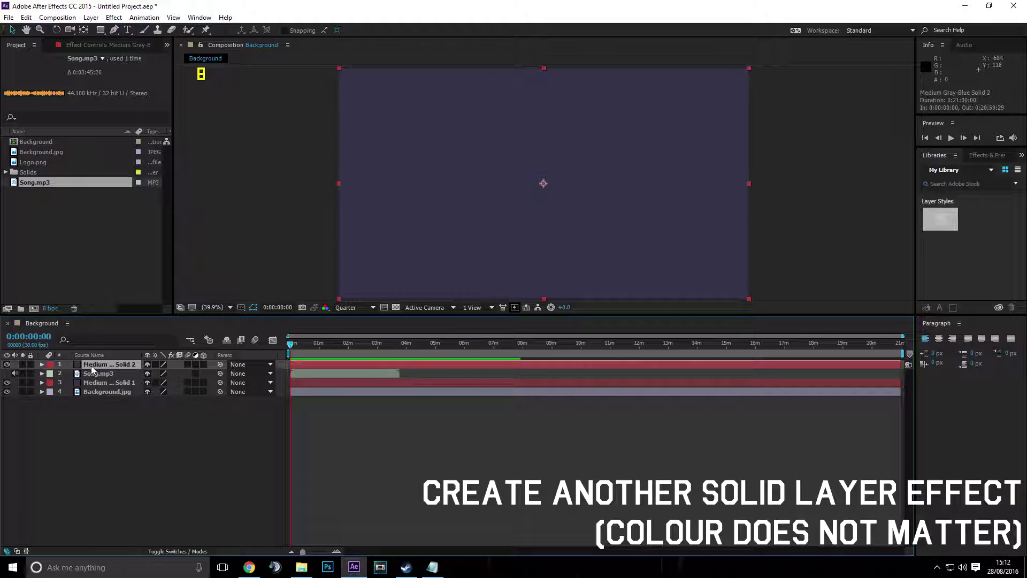
- Apply Generate > Audio Spectrum to Medium Gray-Blue Solid 2
click(114, 19)
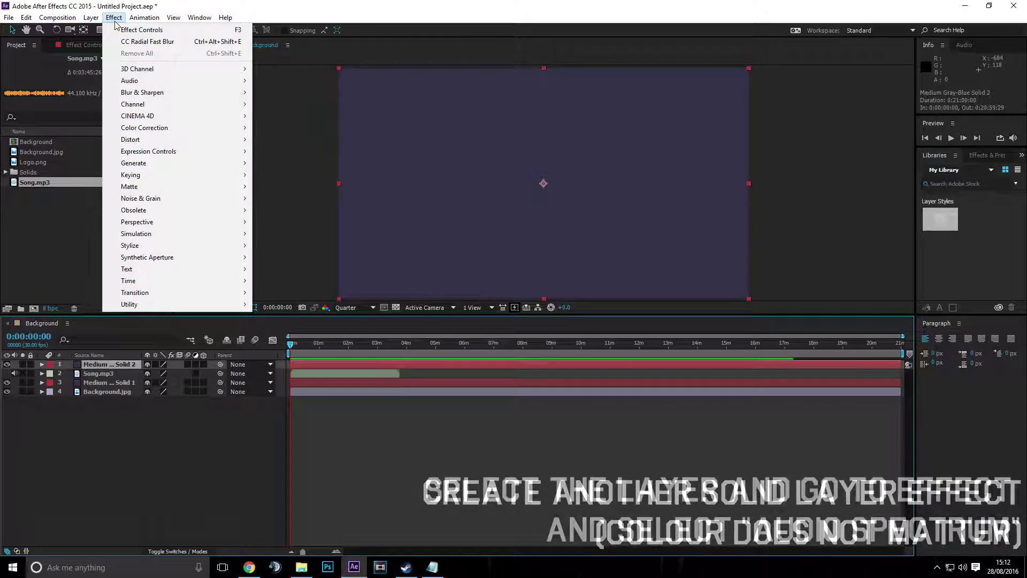
mouse_move(148, 164)
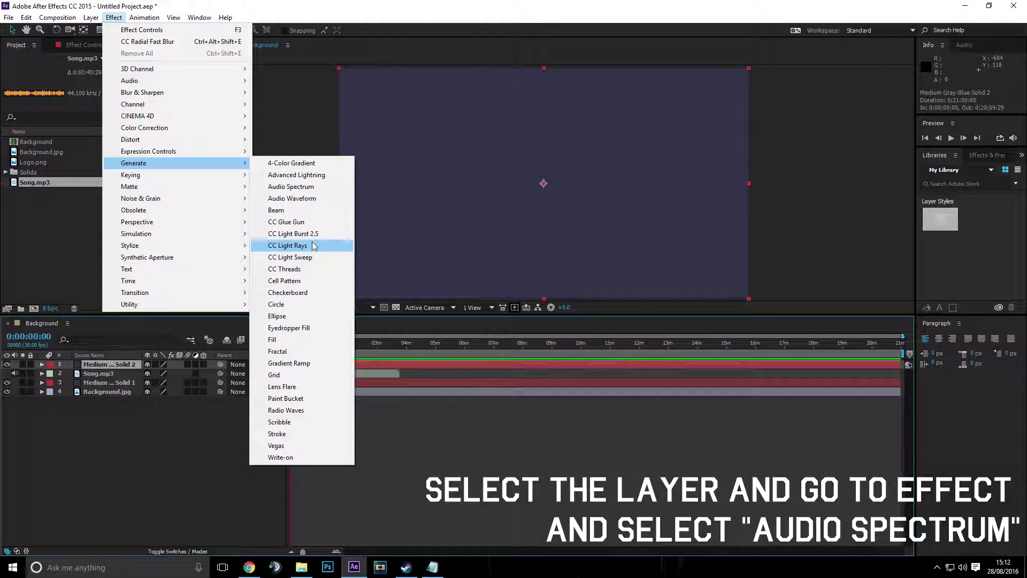
click(313, 186)
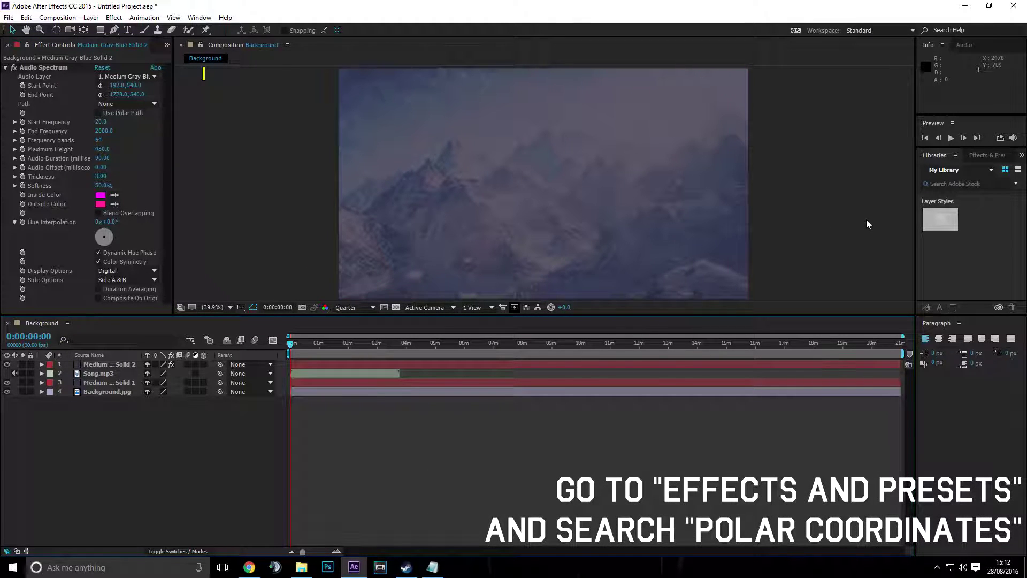
- Search 'polar' in Effects & Presets and apply Polar Coordinates to the spectrum solid
click(975, 155)
click(960, 168)
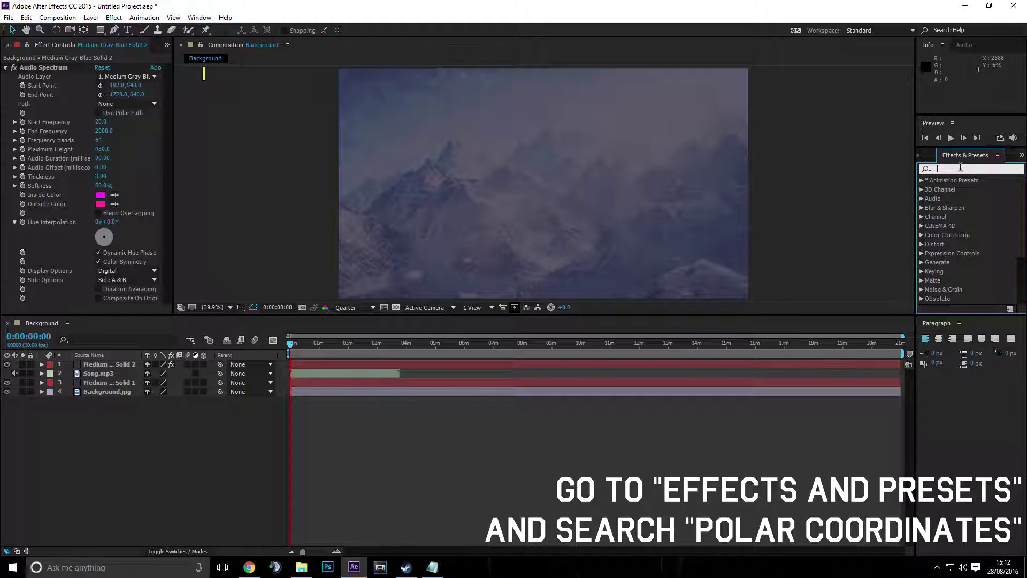
text(polar)
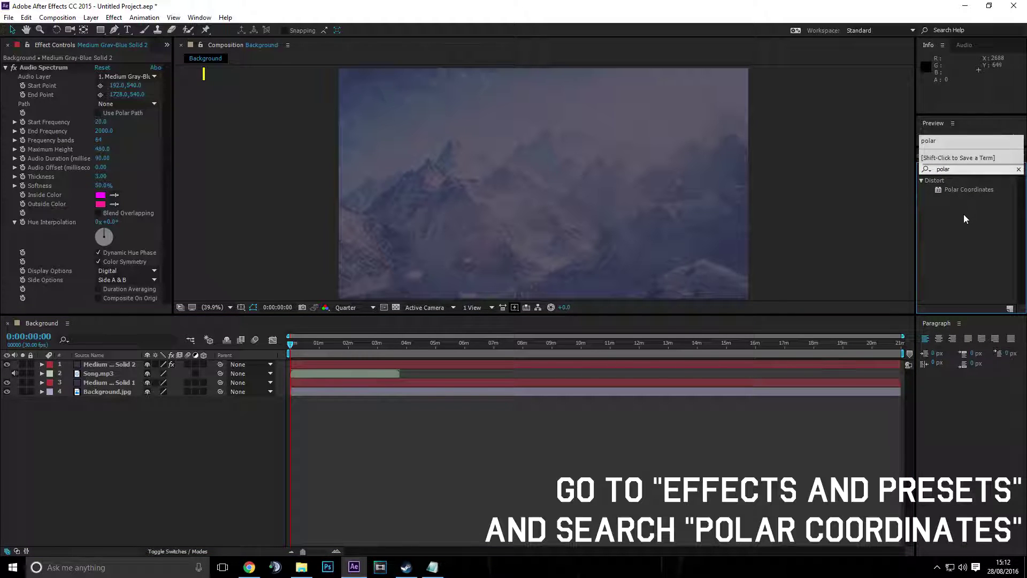
mouse_move(969, 189)
mouse_down()
mouse_move(480, 398)
mouse_move(117, 364)
mouse_up()
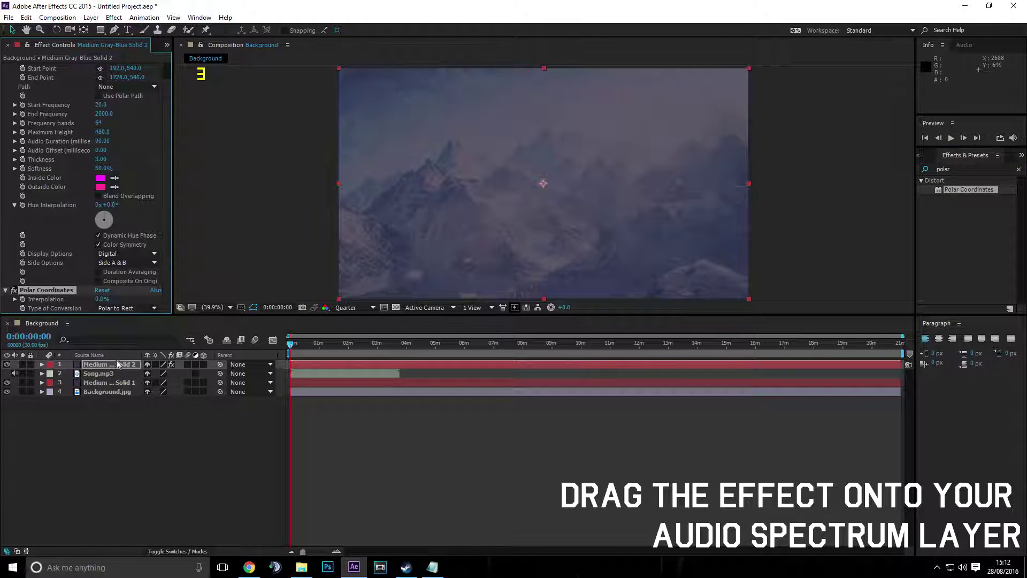
- Set Polar Coordinates Interpolation to 100% and Type of Conversion to Rect to Polar
click(102, 299)
text(1)
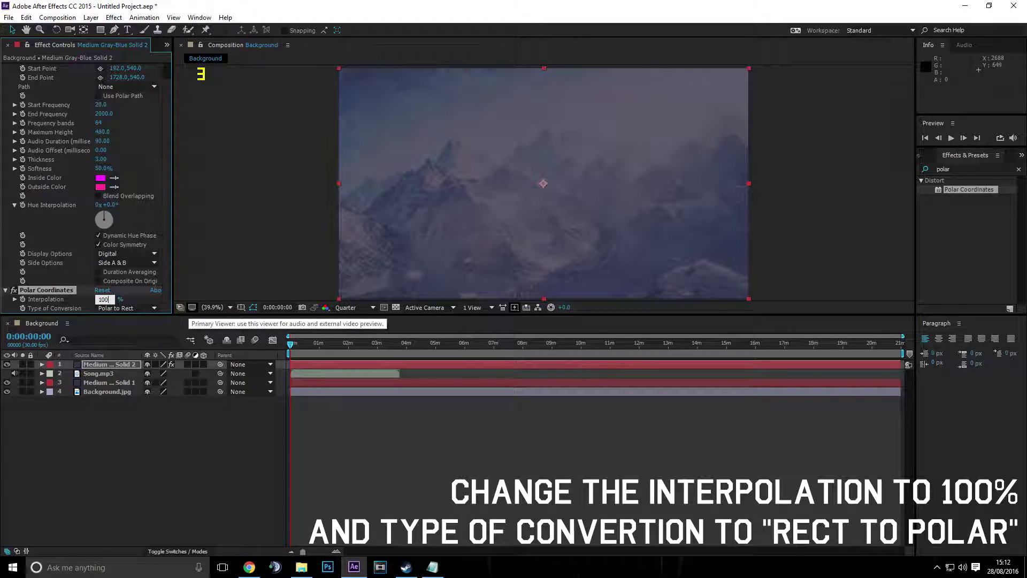
key(Return)
click(115, 309)
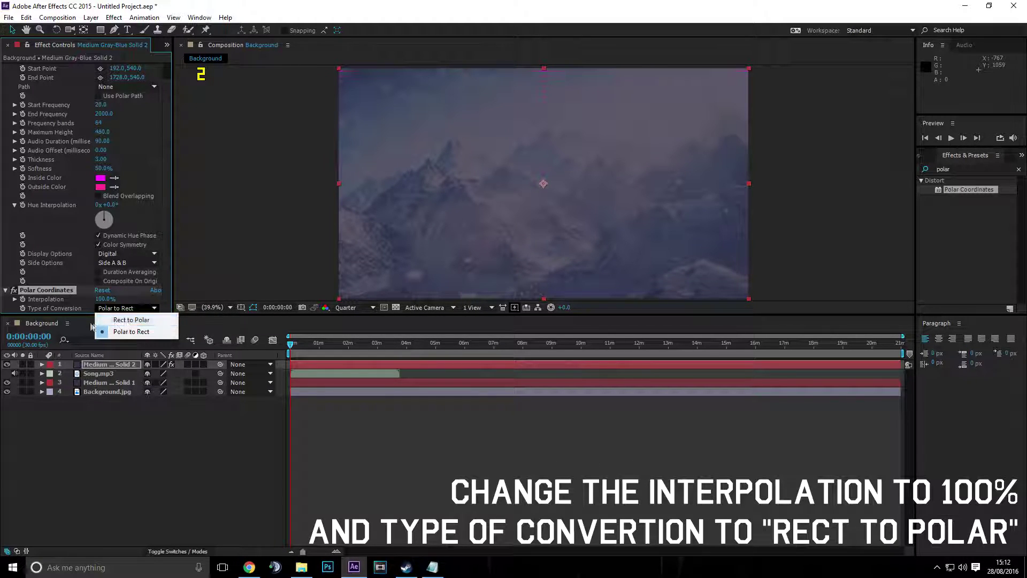
click(152, 320)
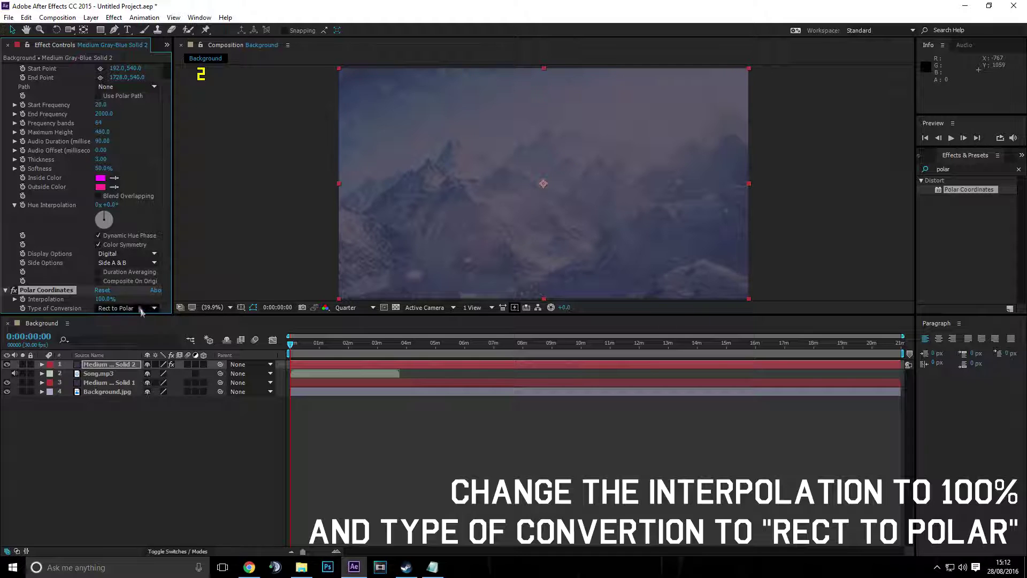
scroll(133, 218, up, 2)
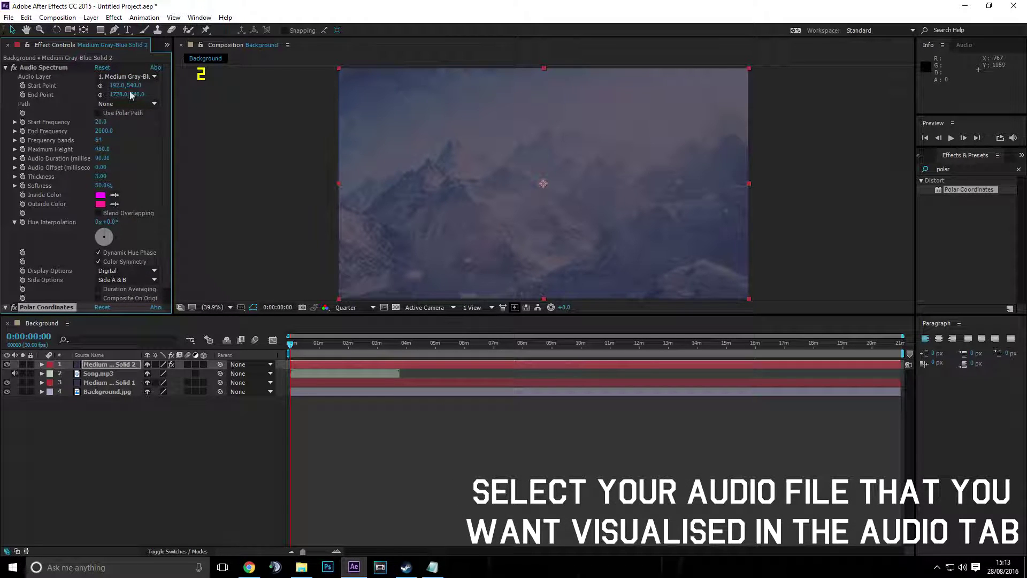
- Use Song.mp3 as the Audio Layer and set Start Point to -370, 360
click(126, 76)
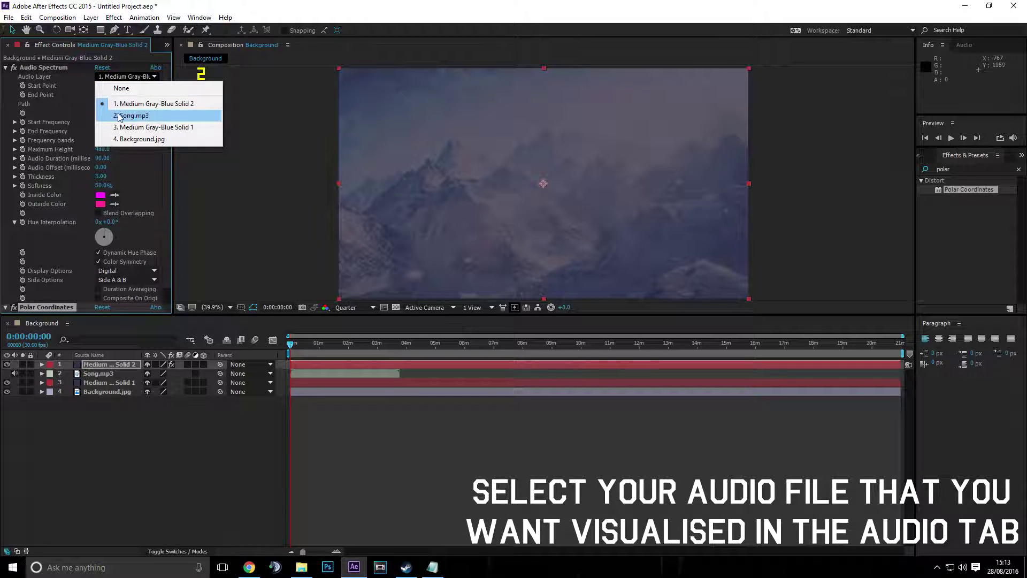
click(133, 116)
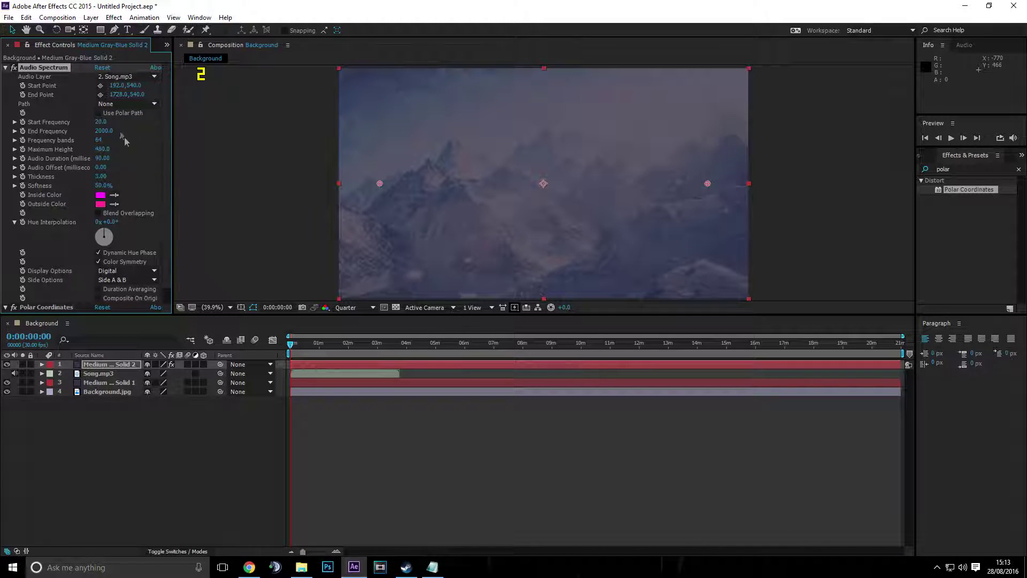
click(118, 86)
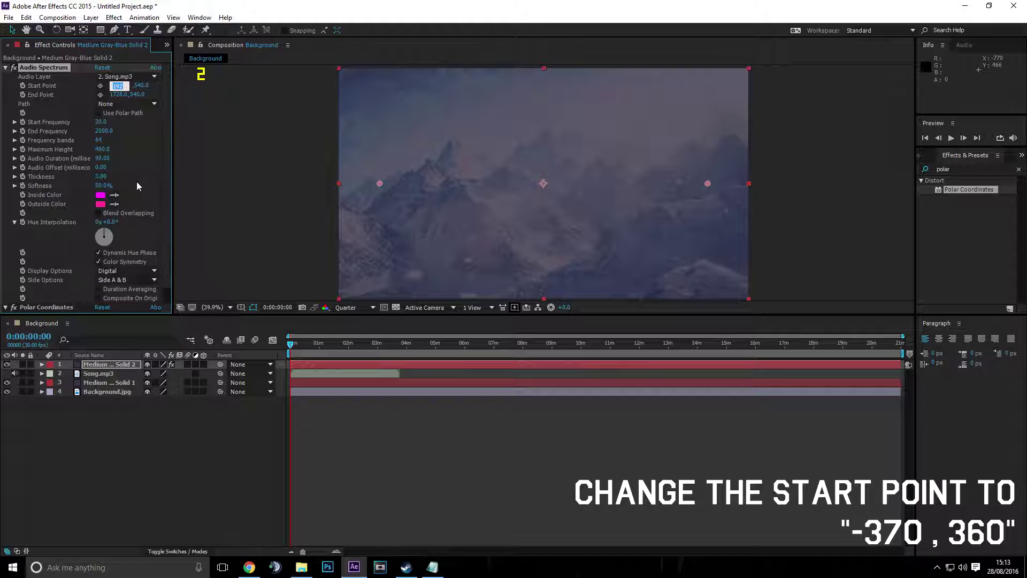
text(-370)
key(Return)
click(137, 85)
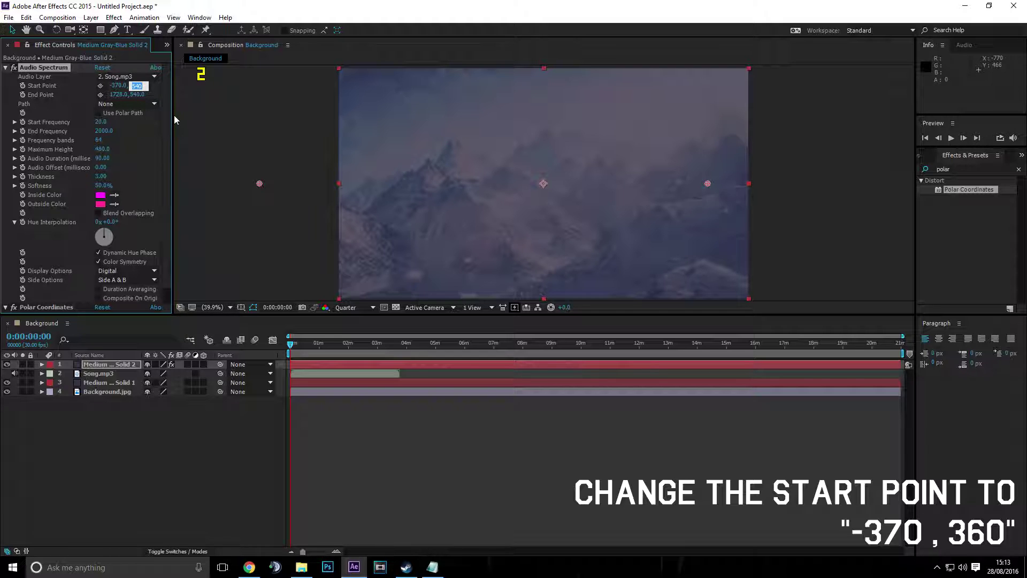
text(360)
key(Return)
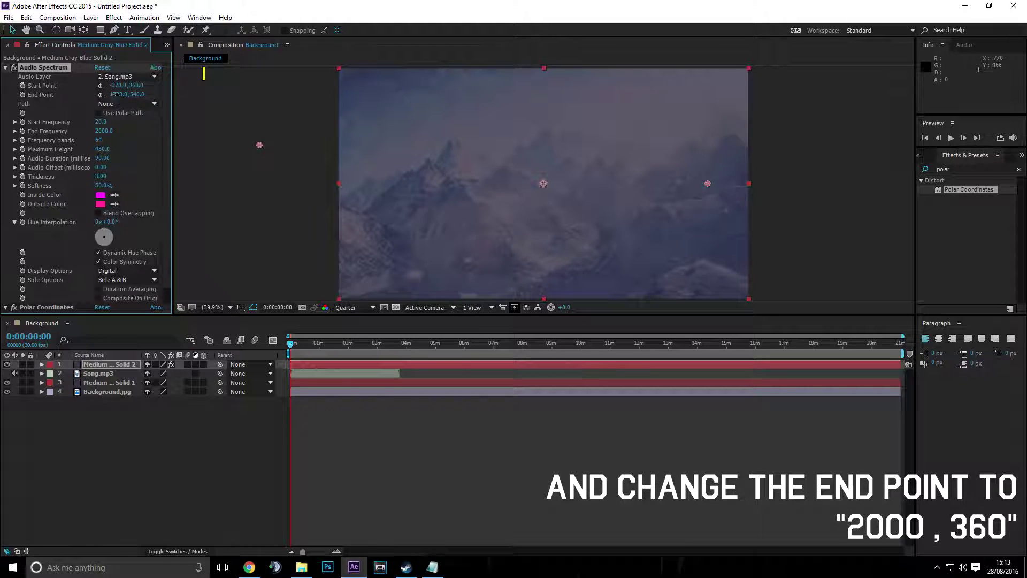
- Set End Point to 2000, 360 and raise Frequency bands to 235
click(122, 95)
text(2000)
key(Return)
click(138, 95)
text(360)
key(Return)
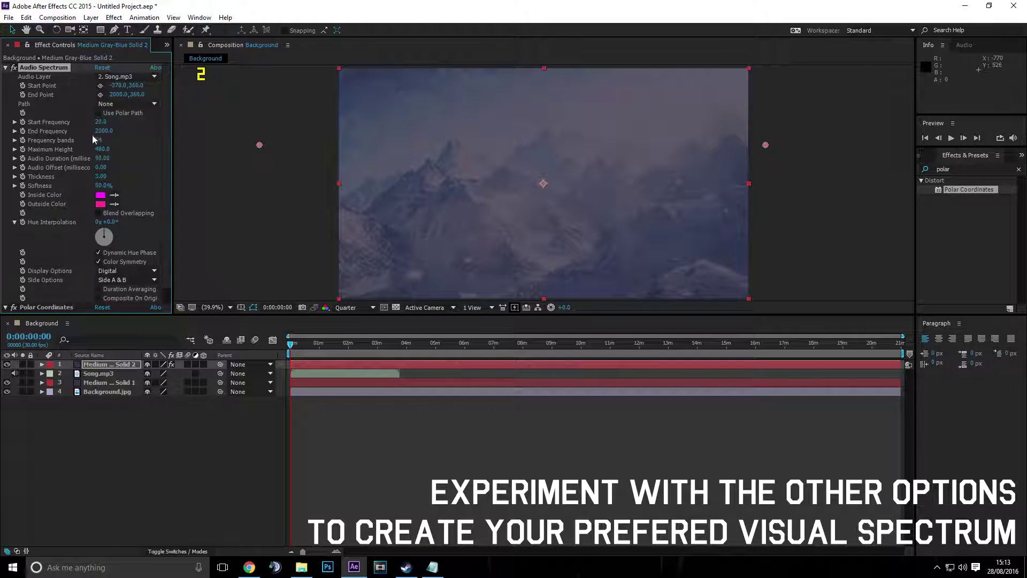
drag(96, 140, 193, 146)
- Scale the spectrum layer up to 149%
click(41, 364)
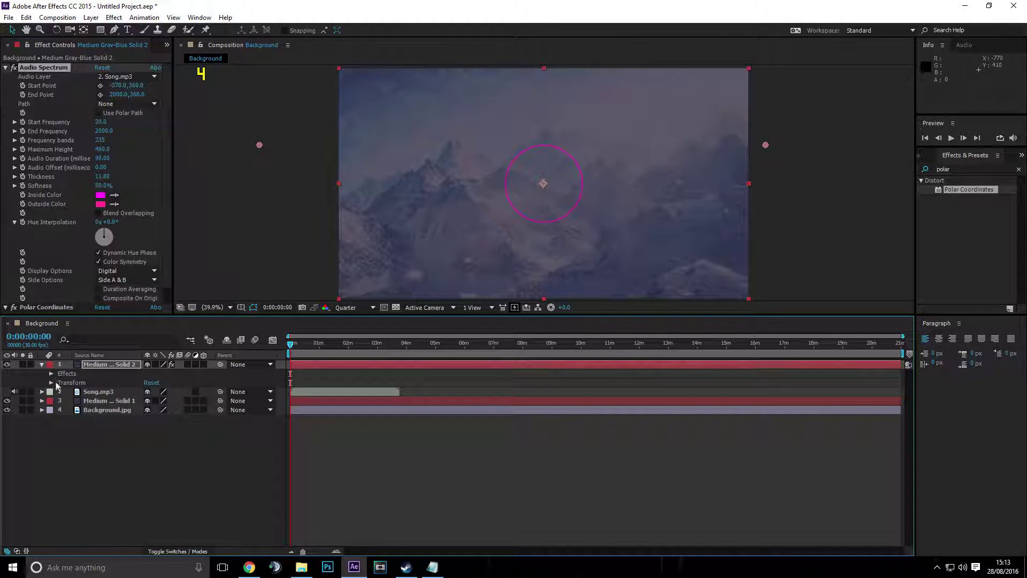
click(54, 382)
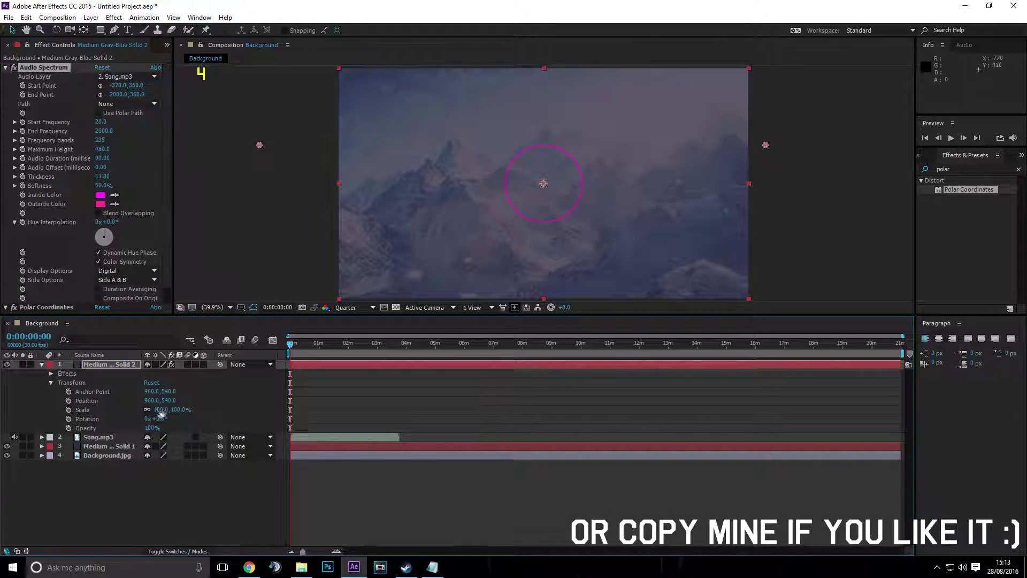
drag(162, 409, 188, 409)
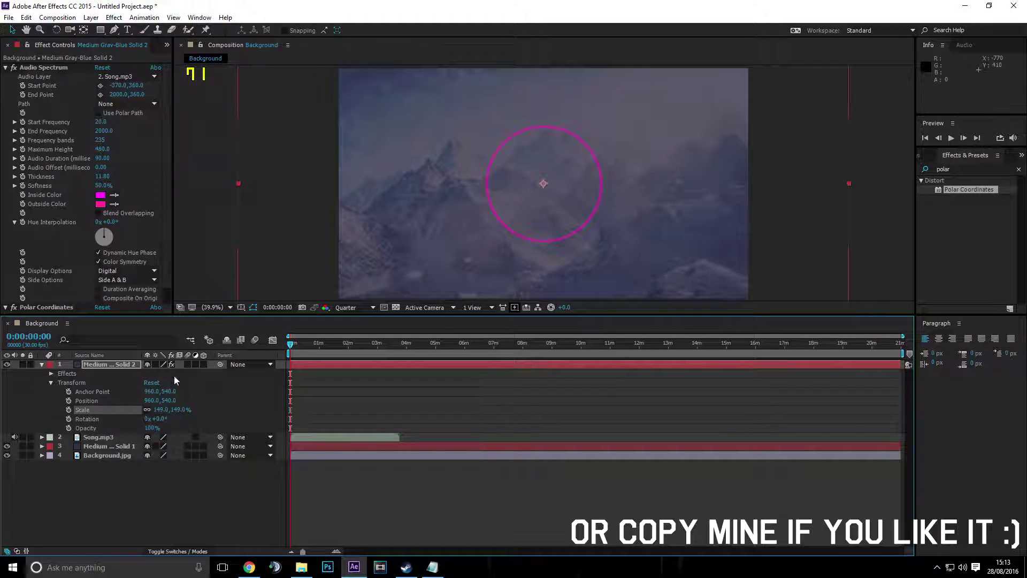
click(186, 279)
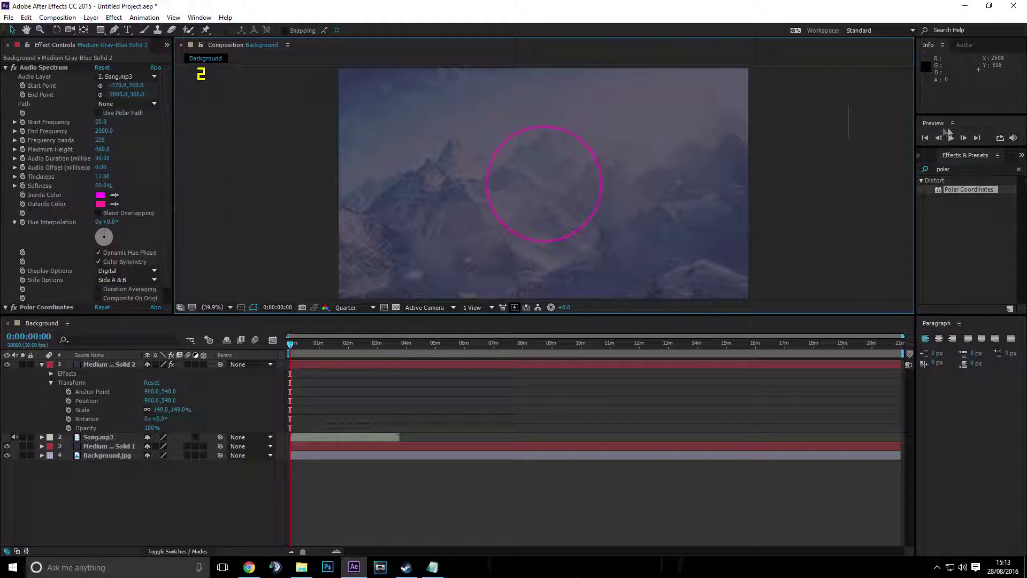
- Preview the spectrum playing with the music, then return to the timeline start
click(951, 138)
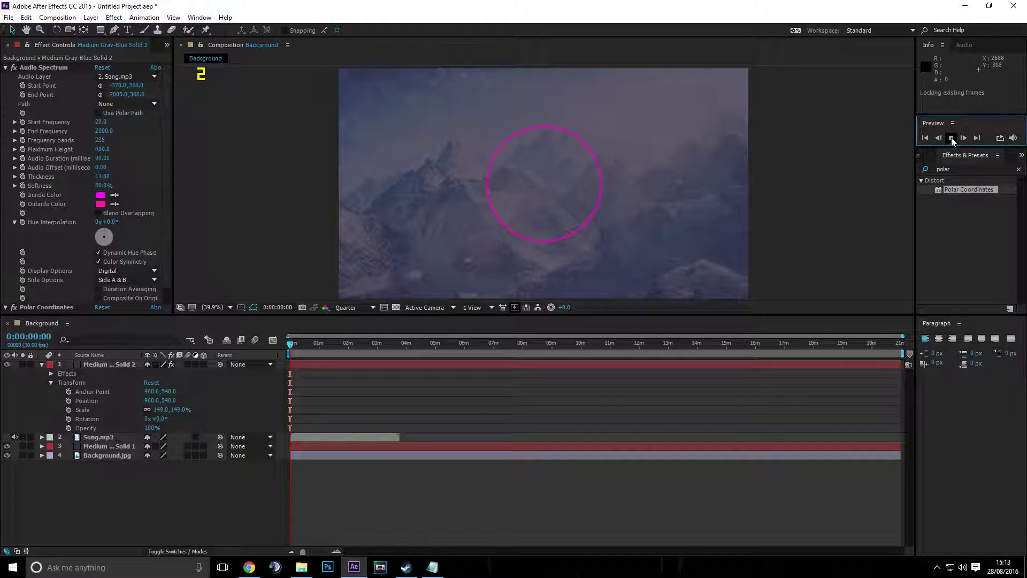
key(Return)
click(953, 139)
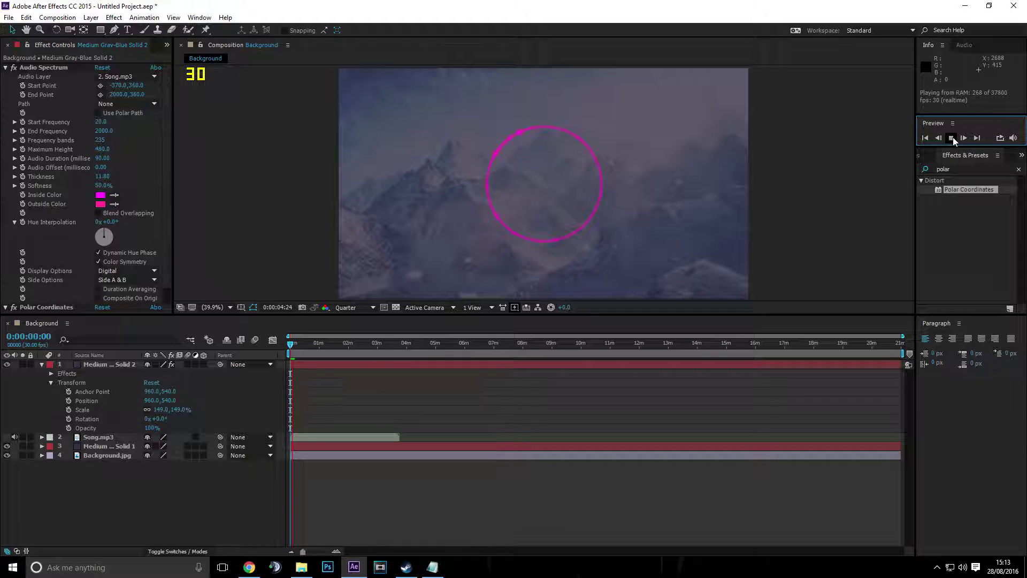
click(952, 137)
click(930, 138)
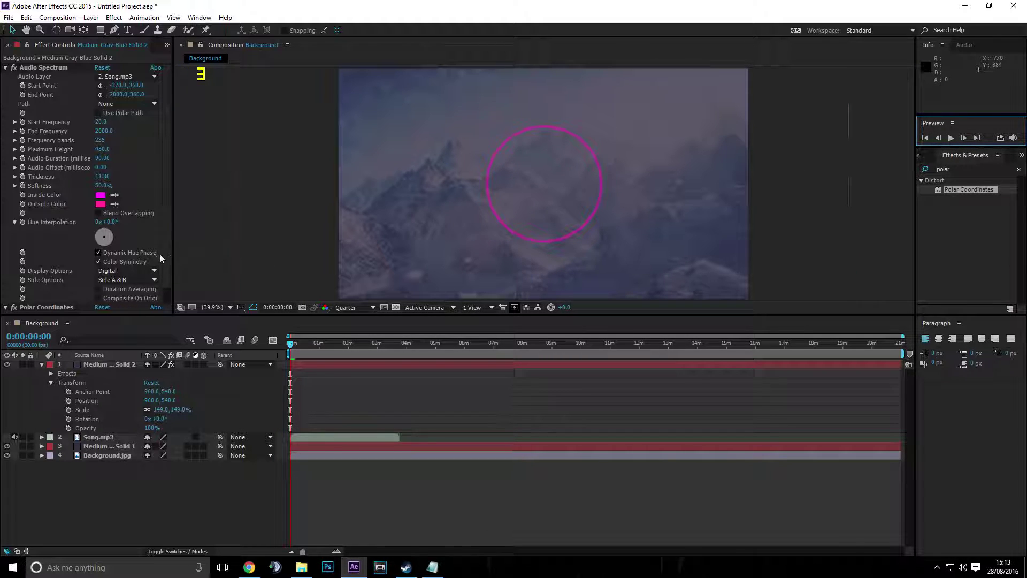
scroll(160, 254, down, 1)
- Set the Audio Spectrum to display on Side B only
click(127, 263)
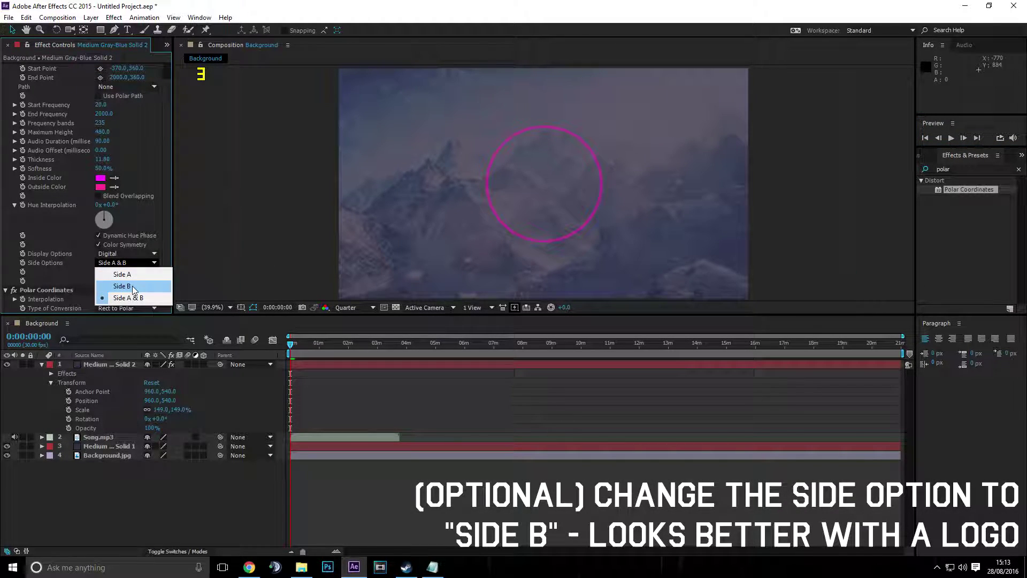
click(132, 286)
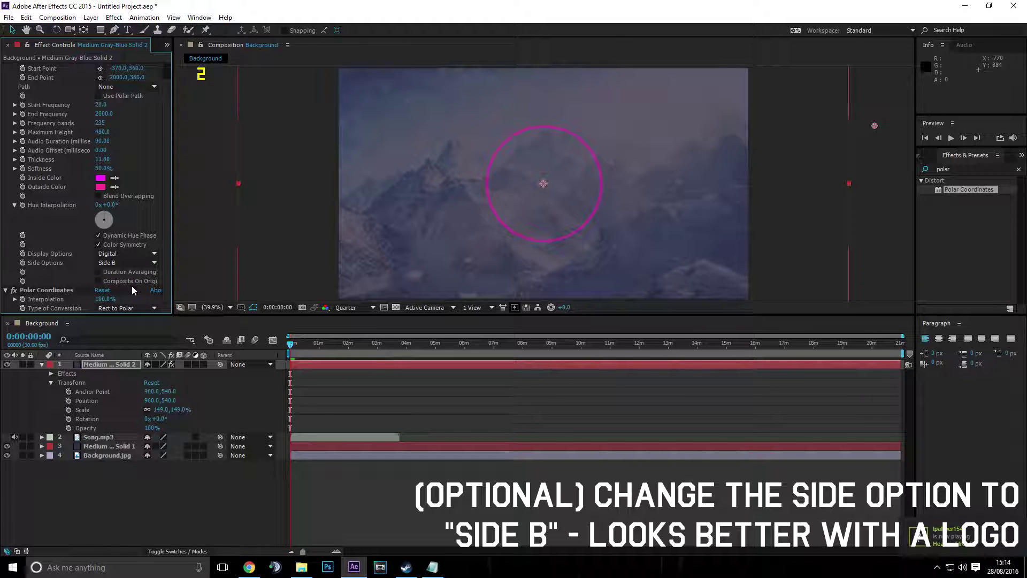
scroll(134, 258, up, 1)
- Make the spectrum's Inside Color and Outside Color white
click(100, 195)
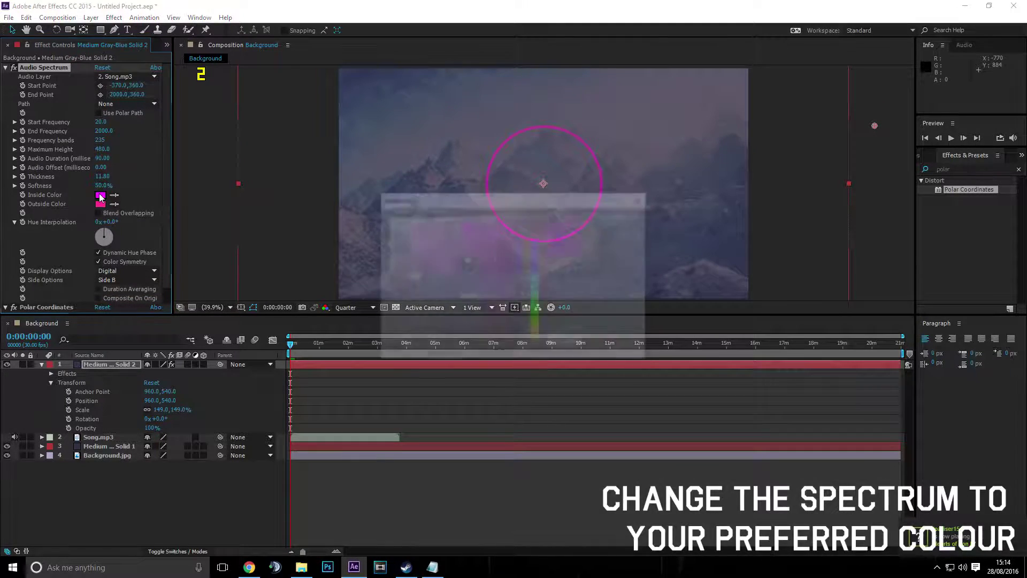
drag(389, 219, 386, 217)
click(620, 218)
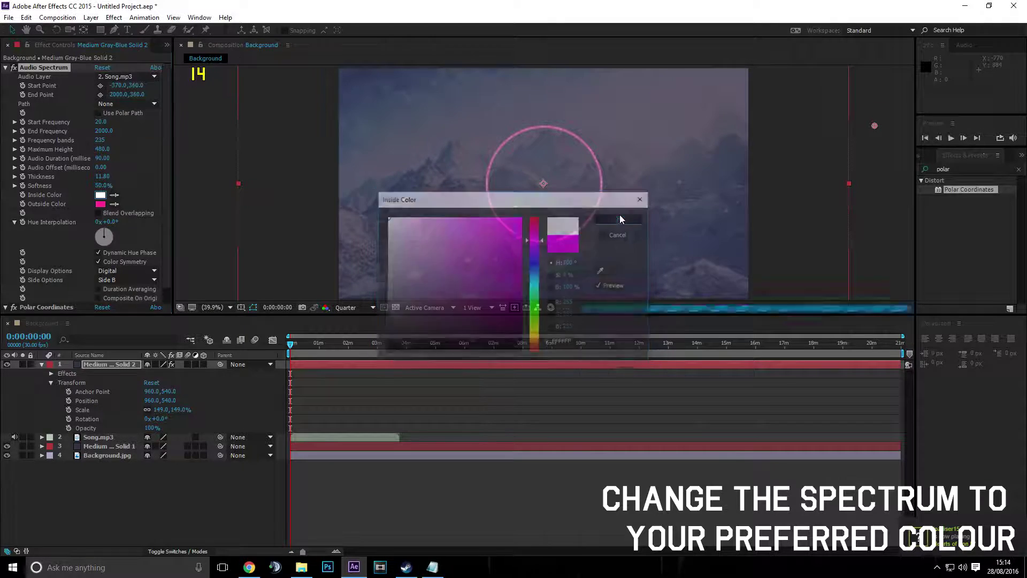
click(99, 204)
click(387, 218)
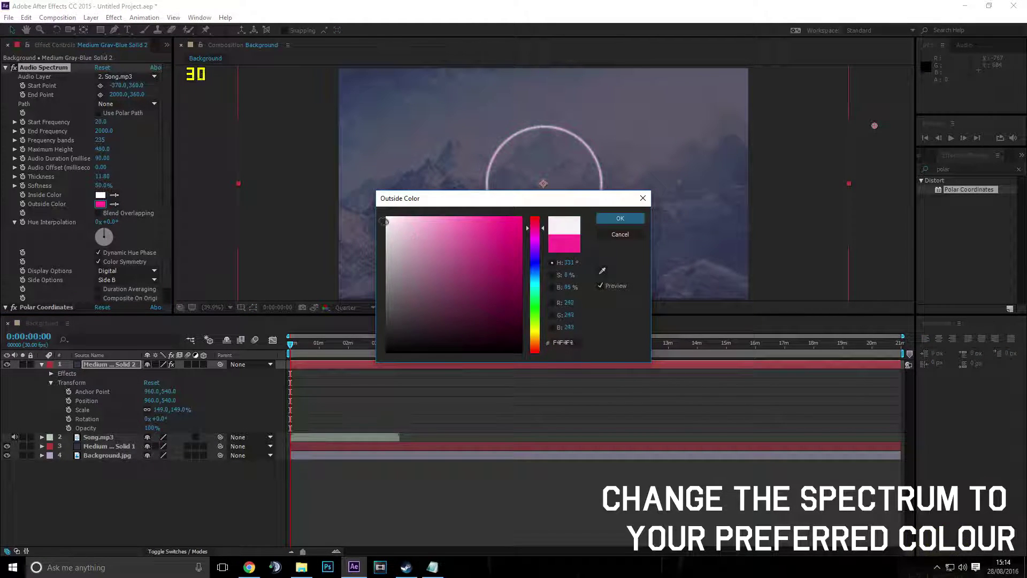
click(620, 219)
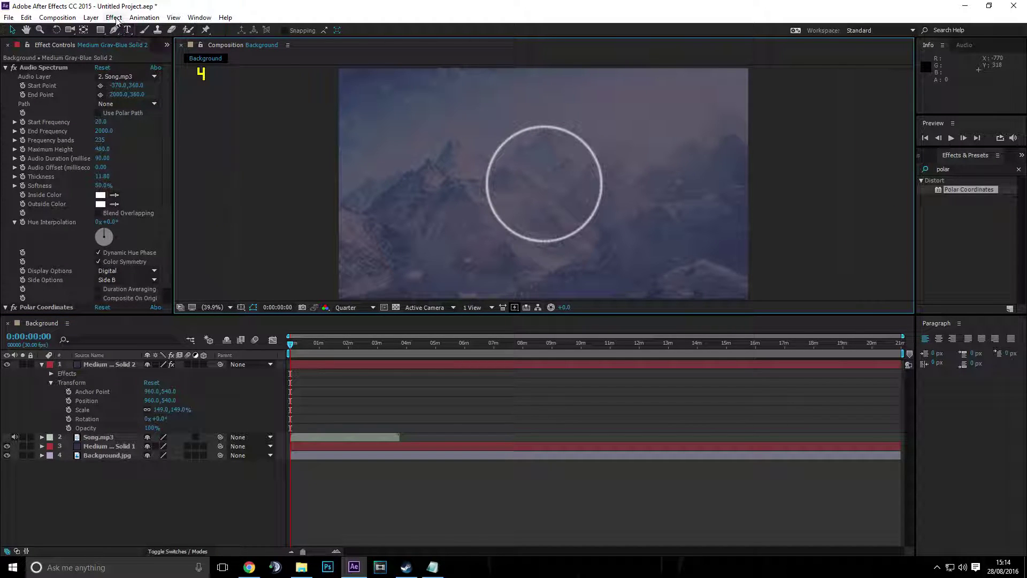
click(113, 17)
- Apply Blur & Sharpen > CC Radial Fast Blur to the spectrum layer
click(108, 364)
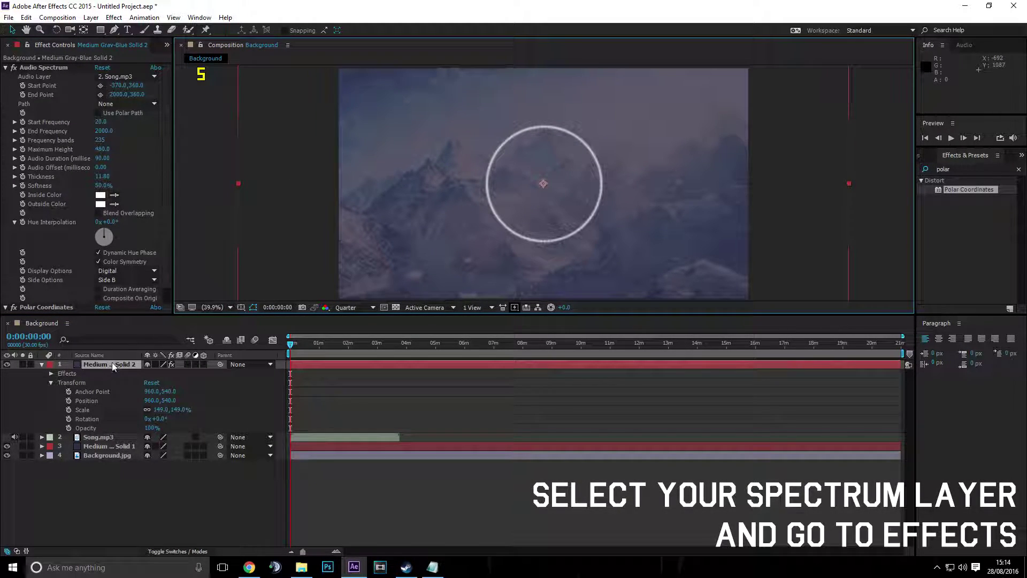
click(114, 18)
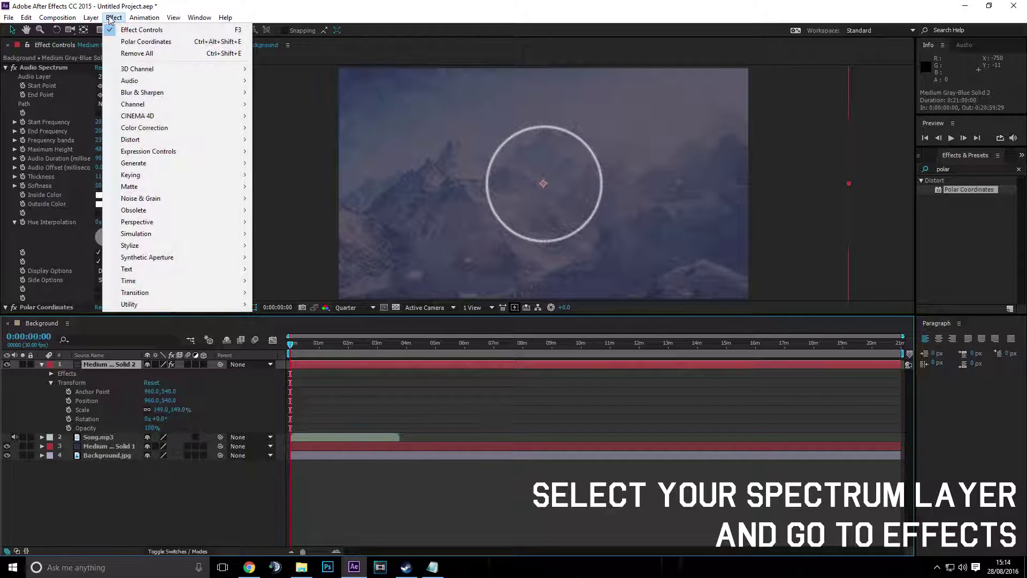
mouse_move(142, 93)
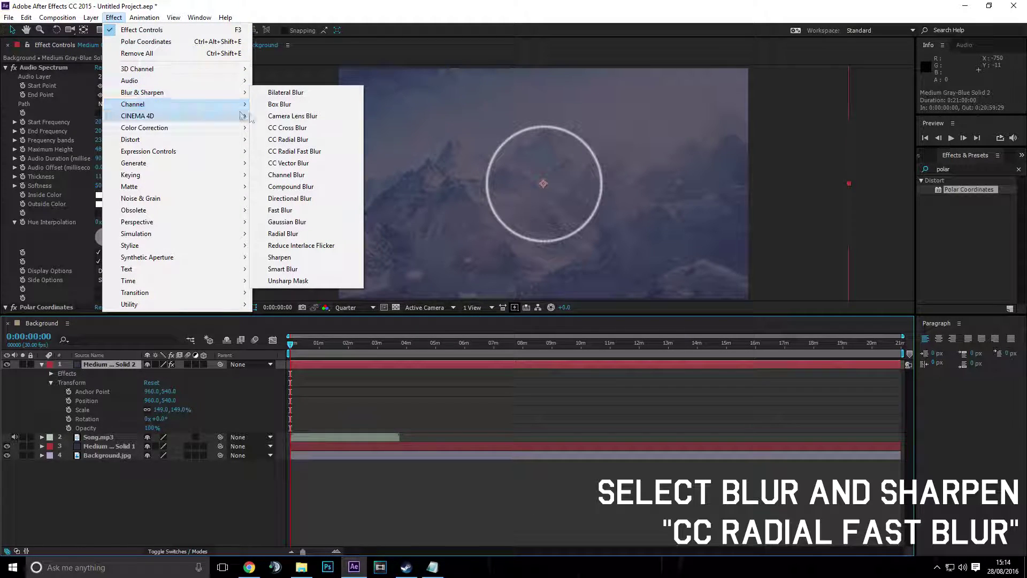
click(319, 152)
scroll(306, 192, down, 2)
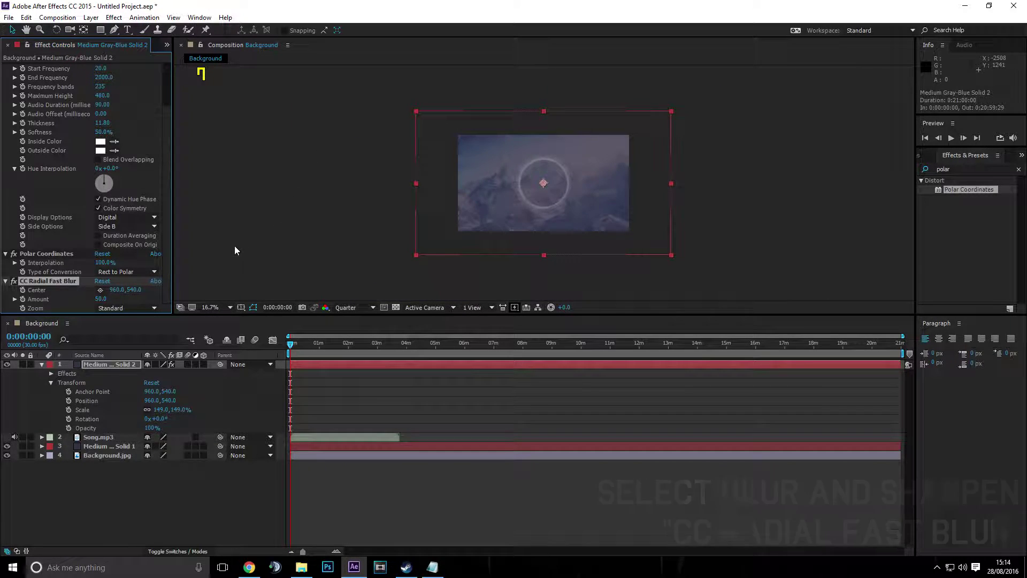
scroll(371, 235, up, 2)
- Set the CC Radial Fast Blur Amount to 15 and Zoom to Brightest
click(101, 299)
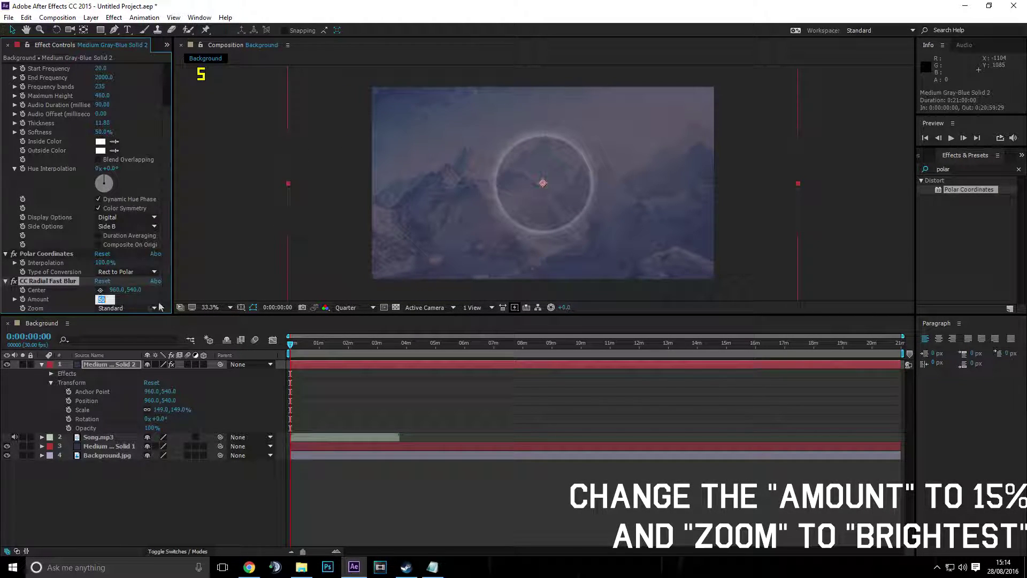
text(15)
key(Return)
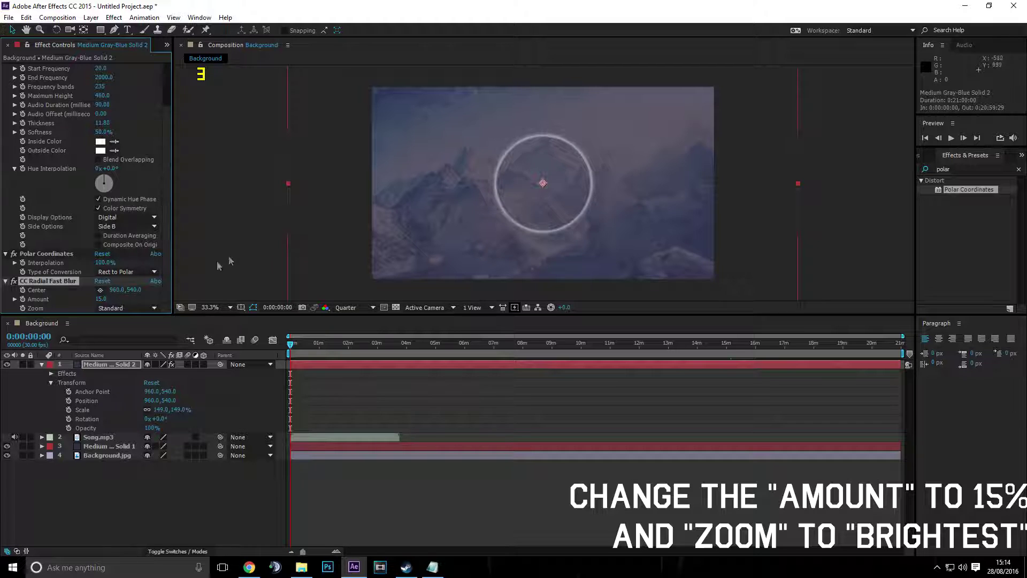
click(129, 308)
click(127, 332)
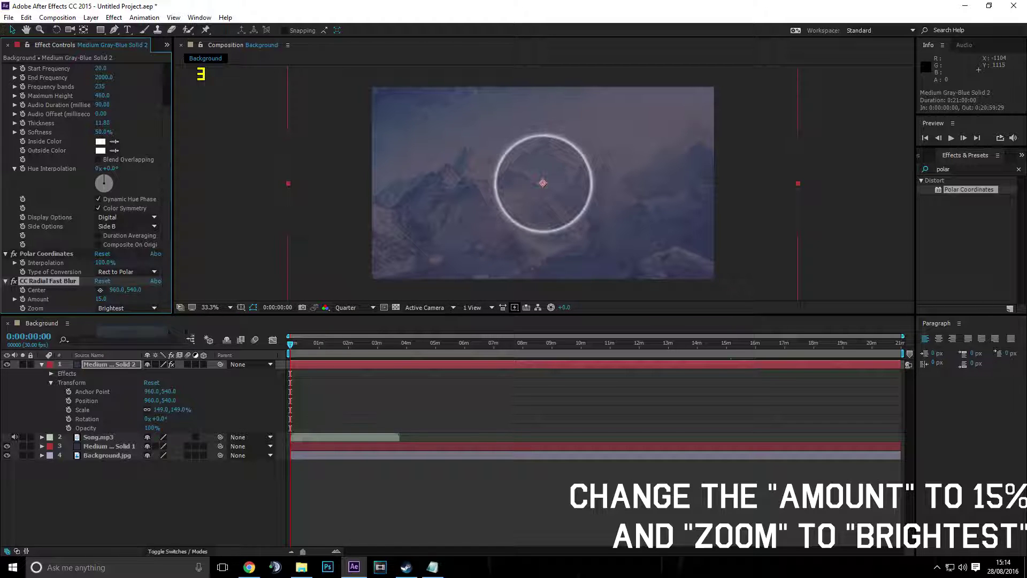
scroll(713, 204, up, 1)
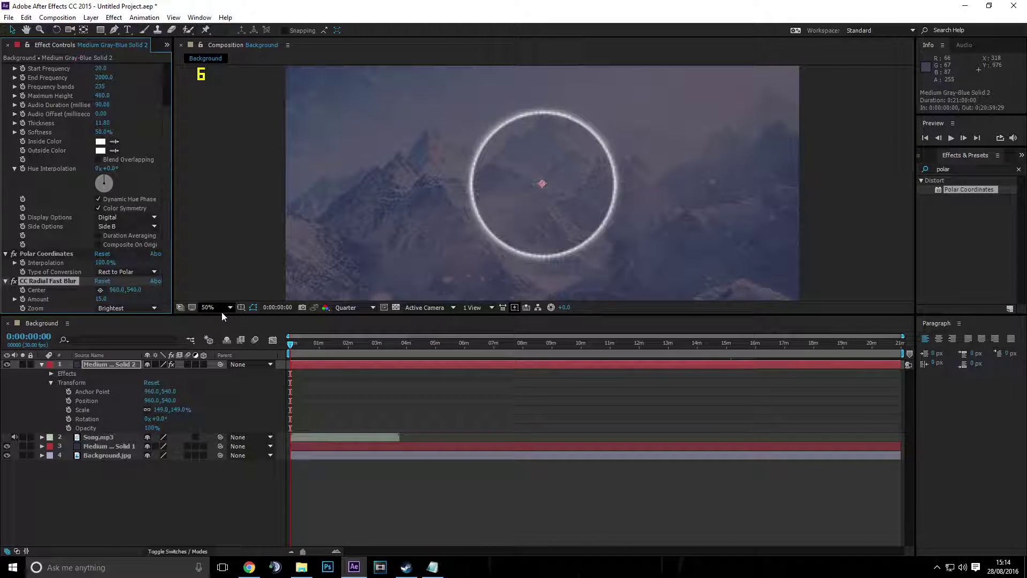
- Fit the composition preview to the viewer and deselect the spectrum layer
click(222, 308)
click(225, 328)
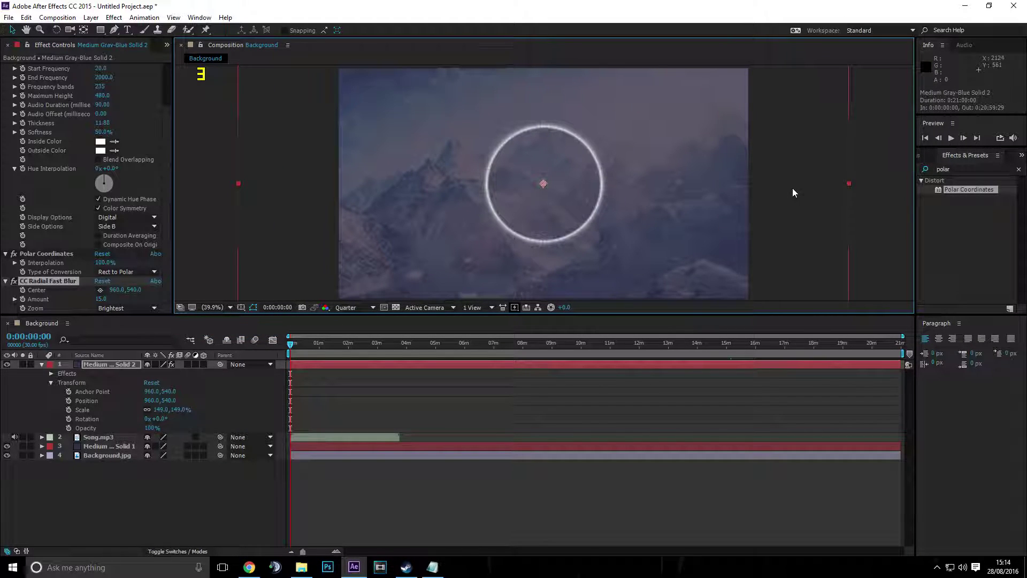
click(880, 167)
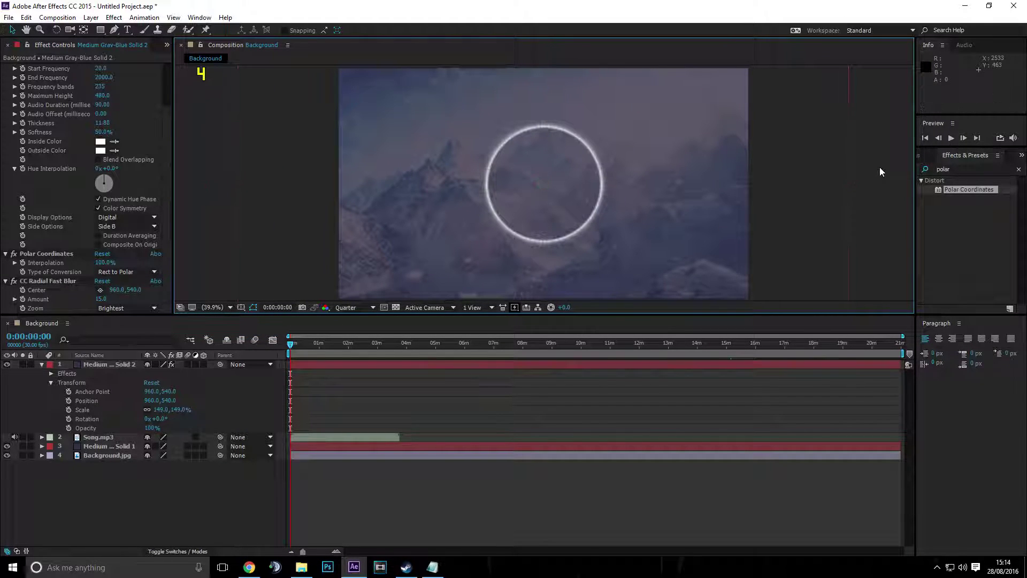
click(8, 46)
- Add Logo.png from the Project panel as the top layer of the composition
click(64, 222)
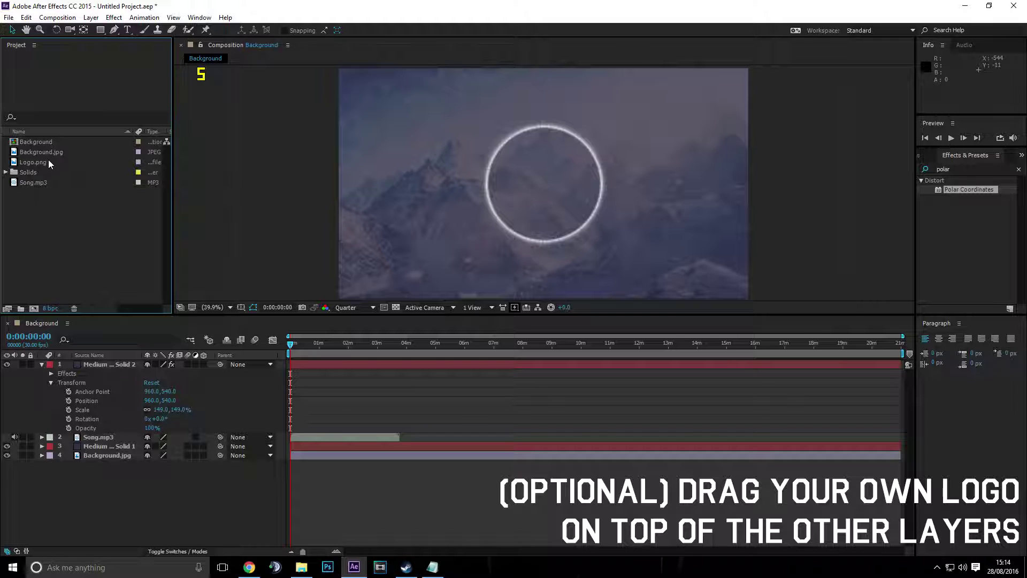
click(41, 364)
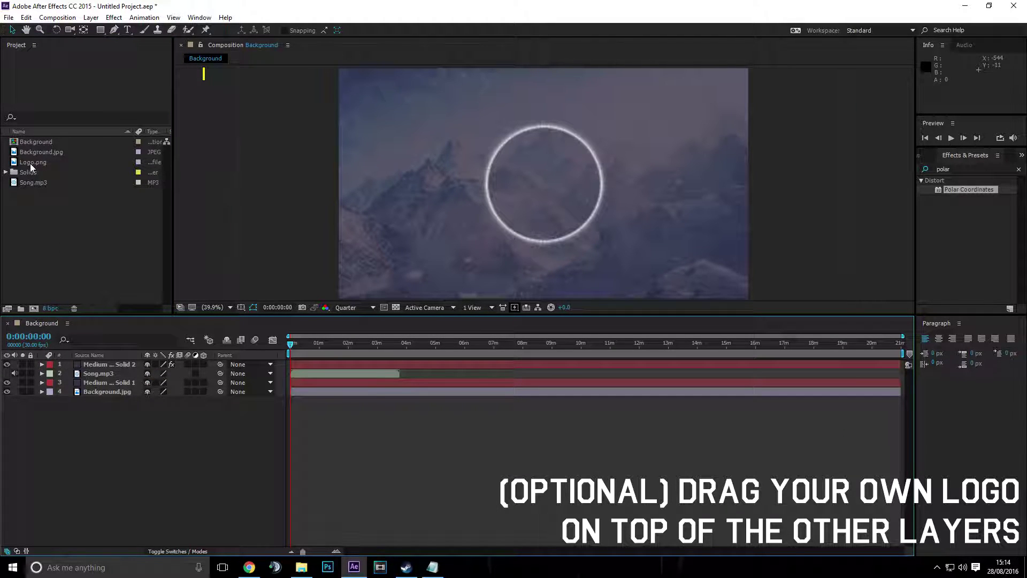
drag(30, 163, 87, 365)
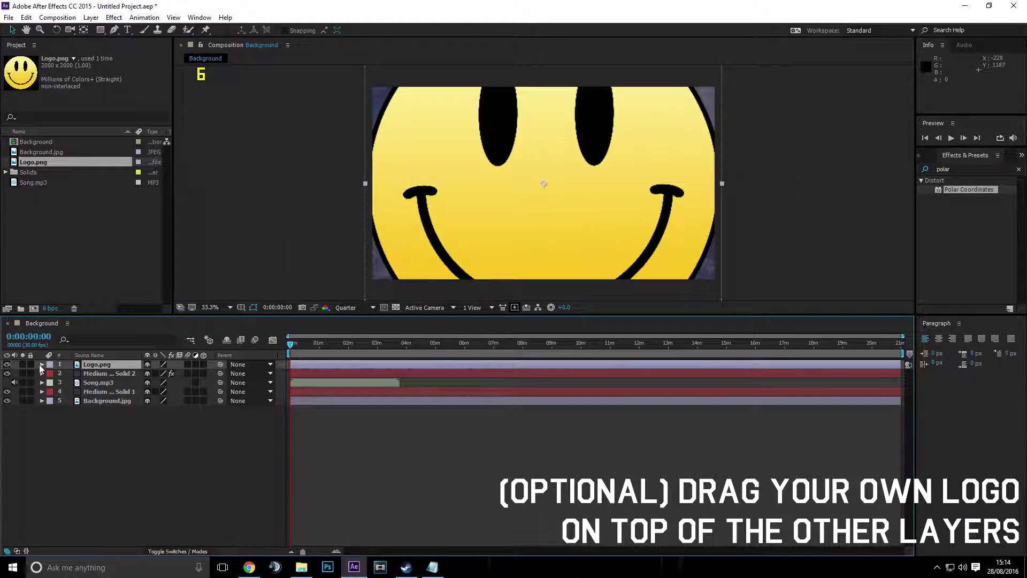
- Scale the Logo.png layer down to 27% so the smiley sits inside the ring
click(42, 364)
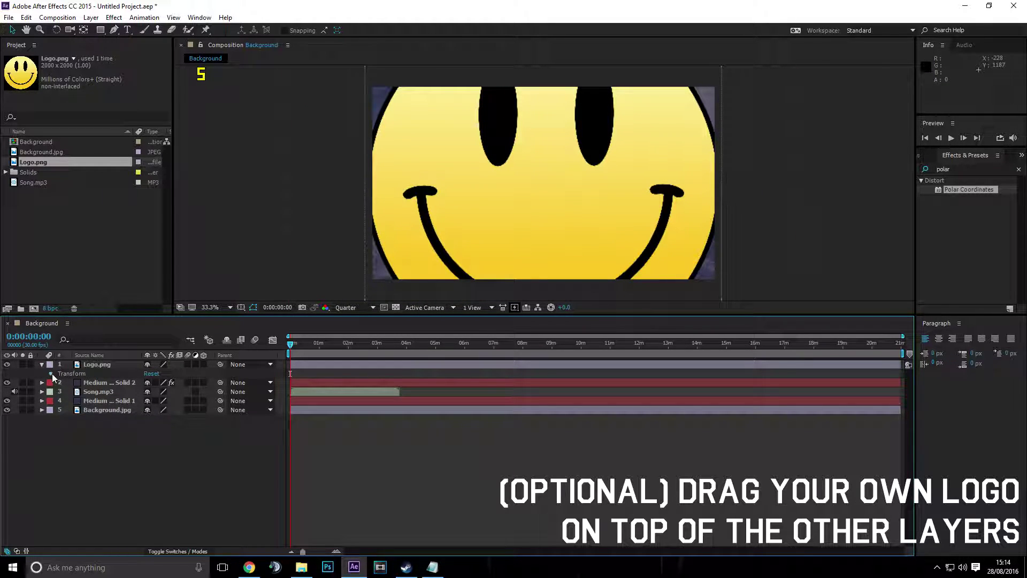
click(51, 373)
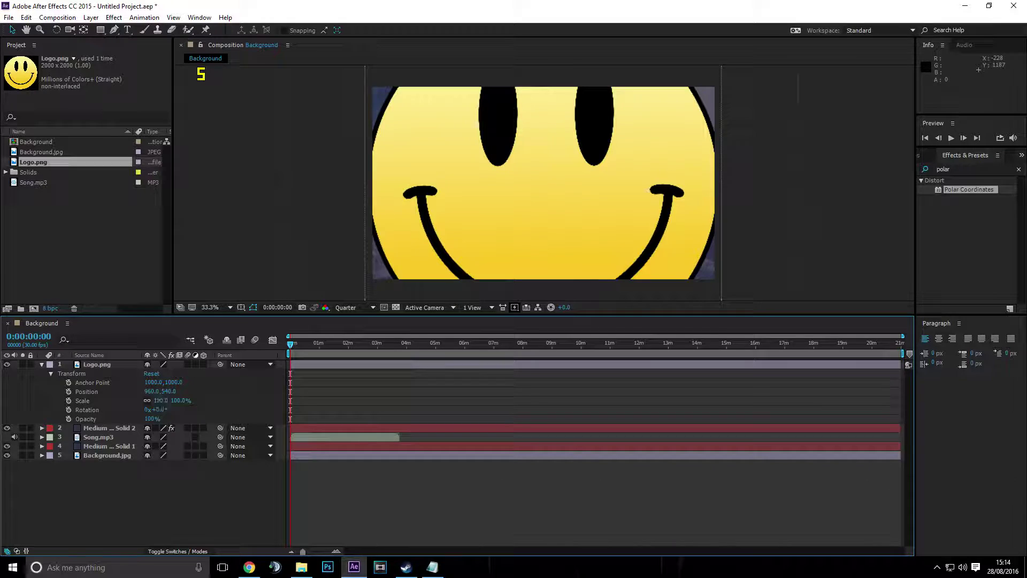
drag(160, 403, 115, 396)
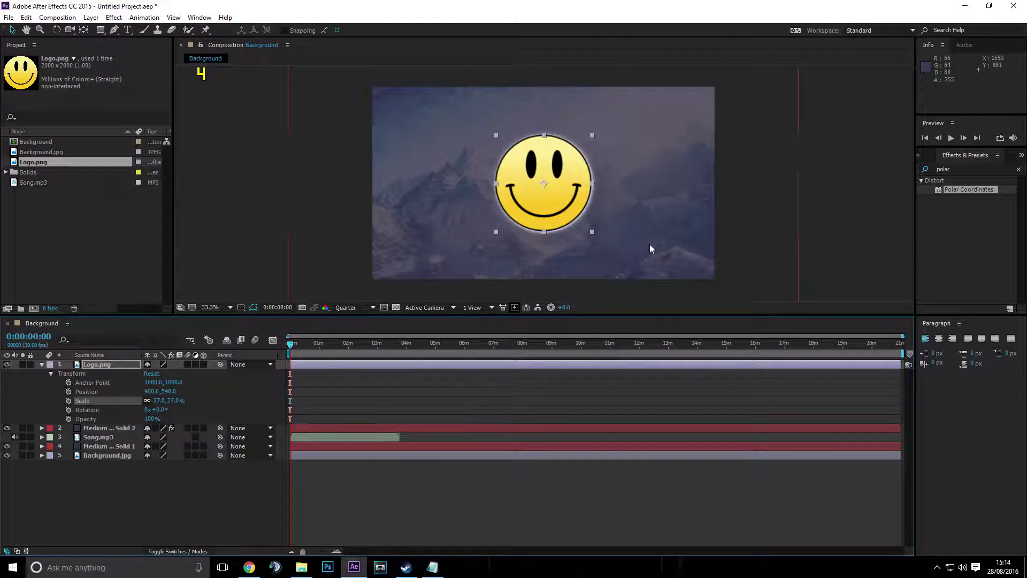
key(slash)
key(comma)
key(comma)
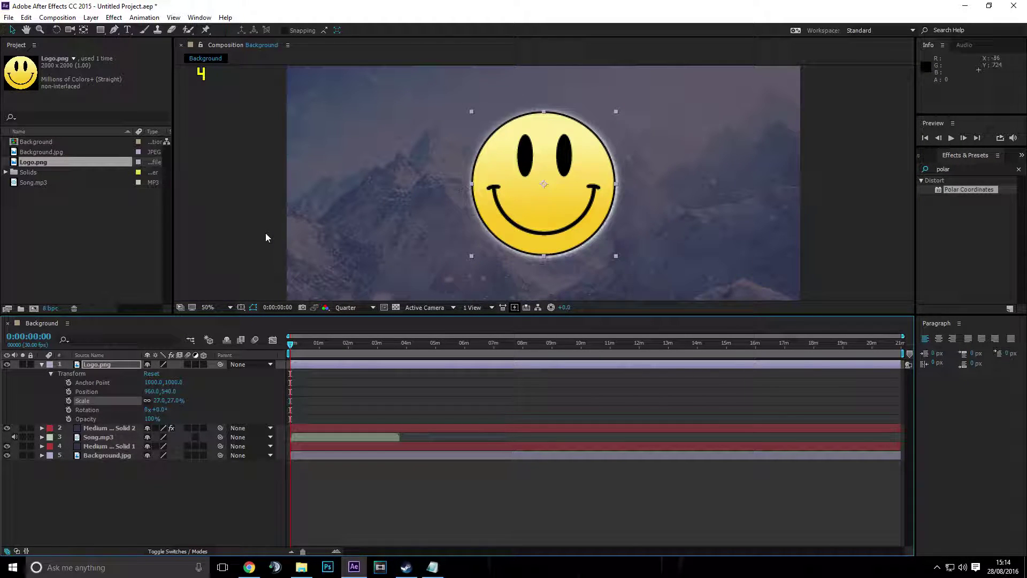
key(ctrl+Down)
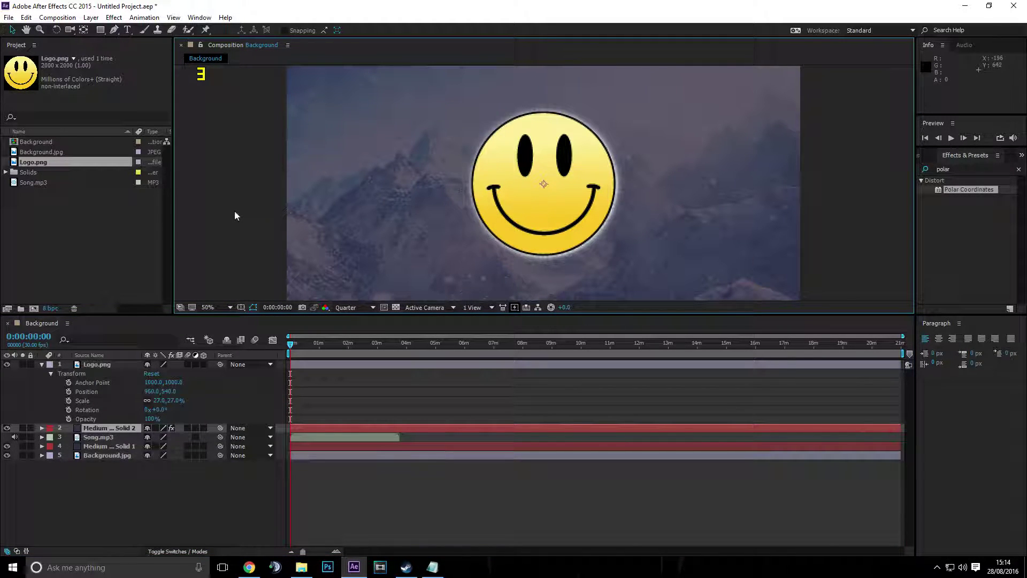
click(56, 366)
click(41, 365)
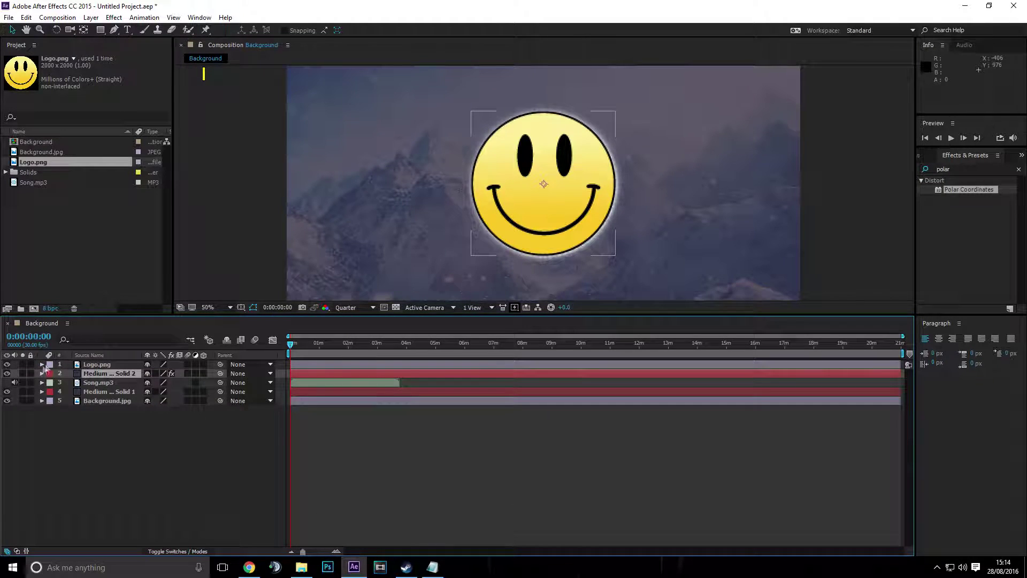
- Search 'snow' and apply CC Snowfall to the Medium Gray-Blue Solid 1 layer
key(2)
click(957, 169)
text(sn)
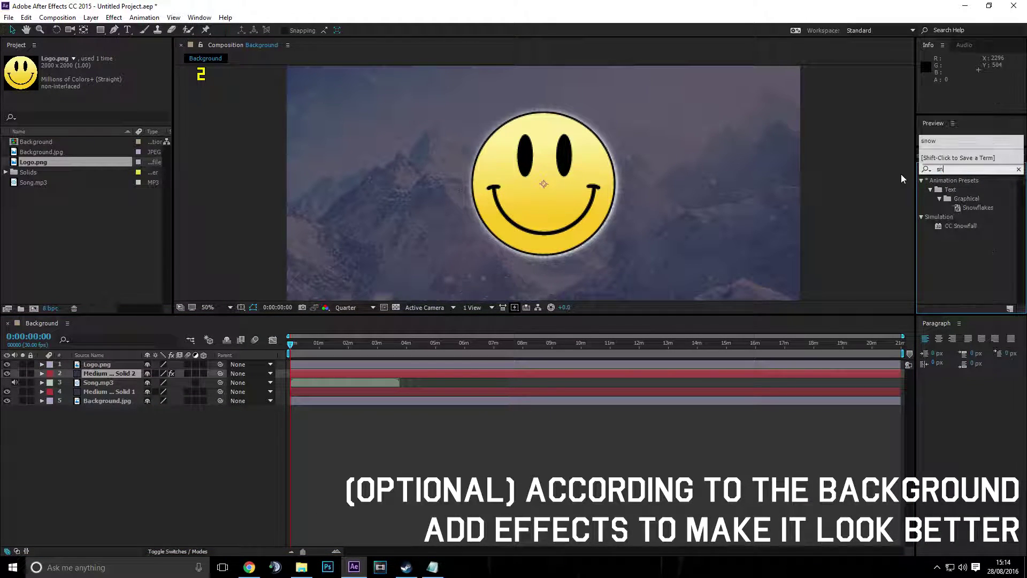
text(o)
text(w)
drag(968, 226, 177, 393)
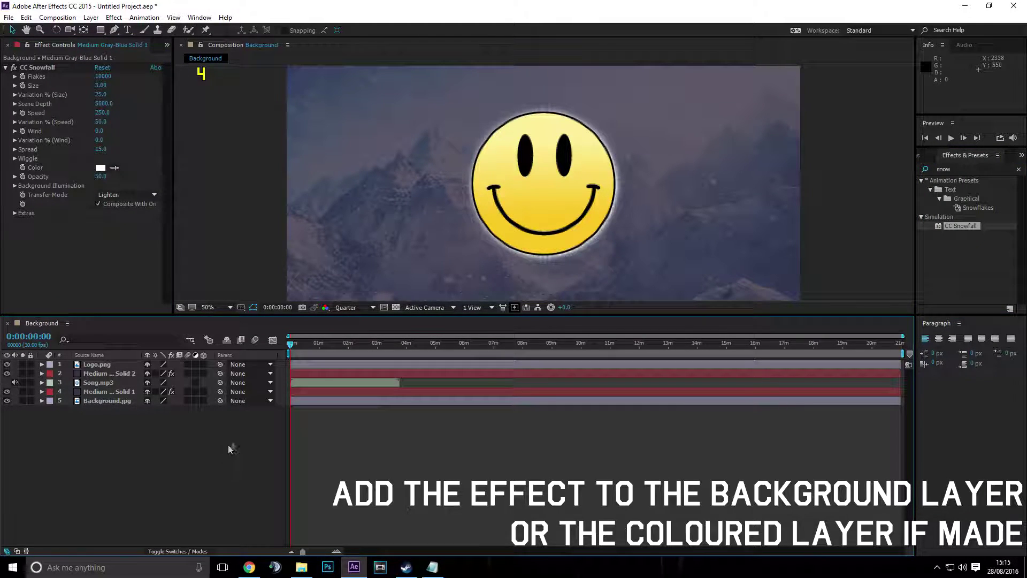
key(comma)
key(comma)
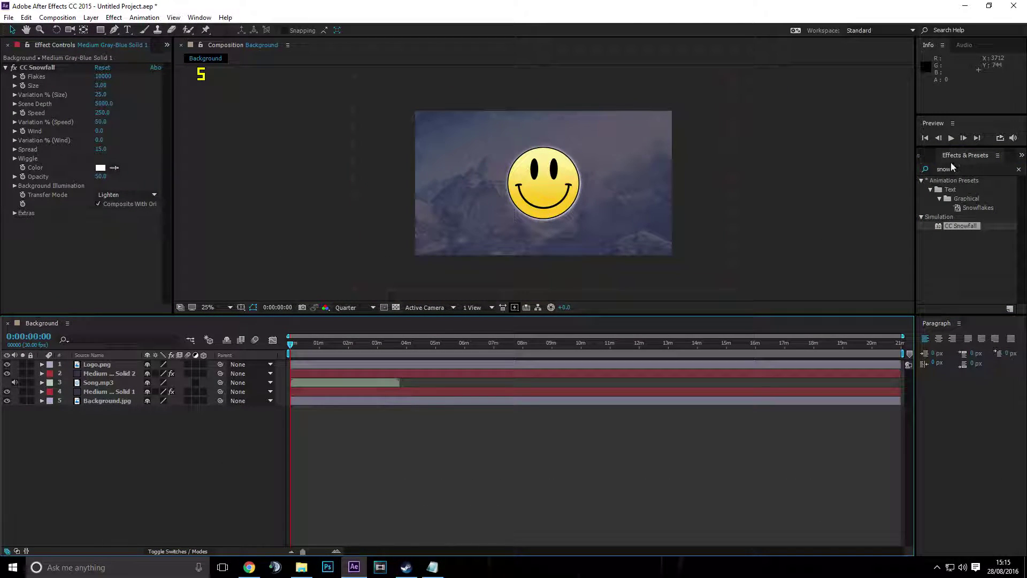
- Play a preview of the Background composition with audio and the new snowfall
click(950, 139)
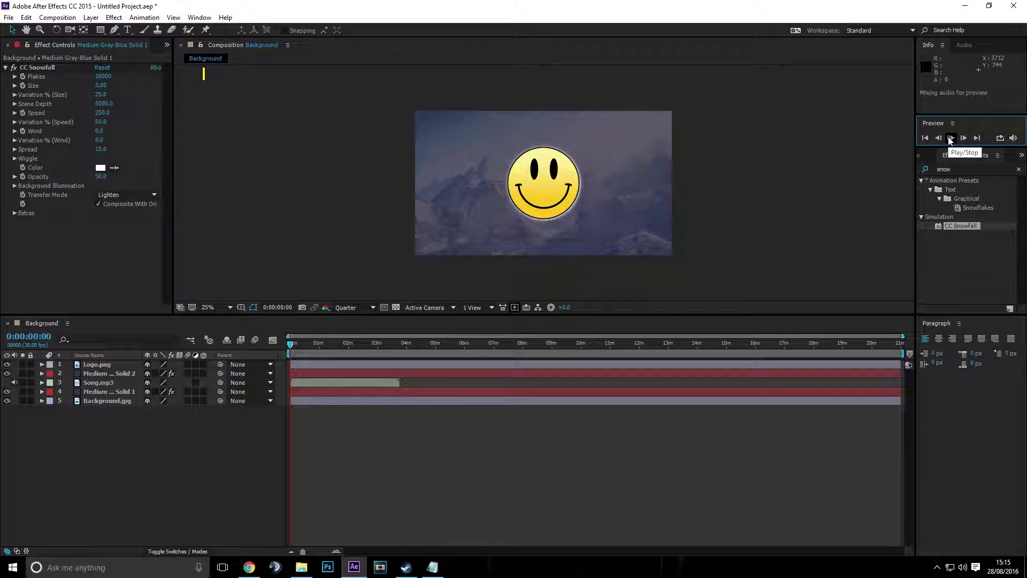